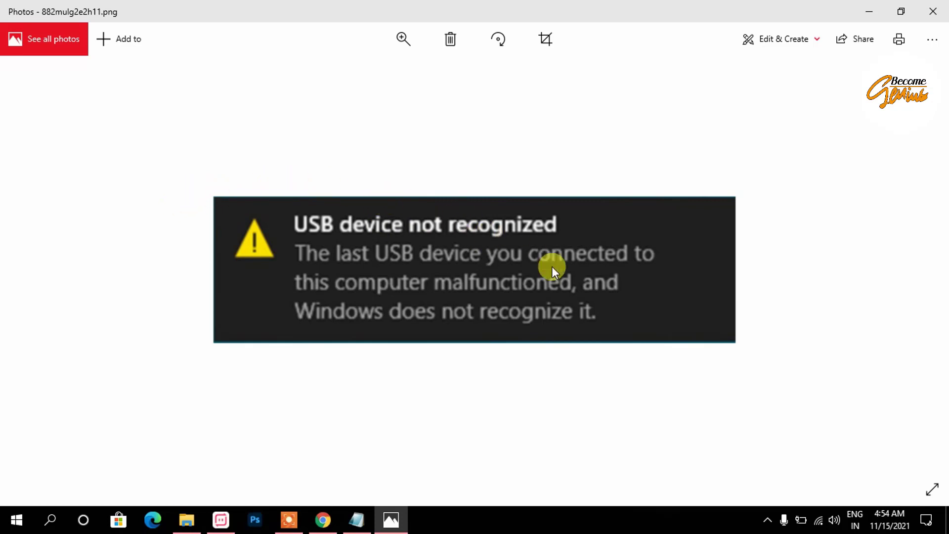
Minimize the error image, switch to the Notepad notes and examine the listed methods for fixing the unrecognized USB device.
click(868, 9)
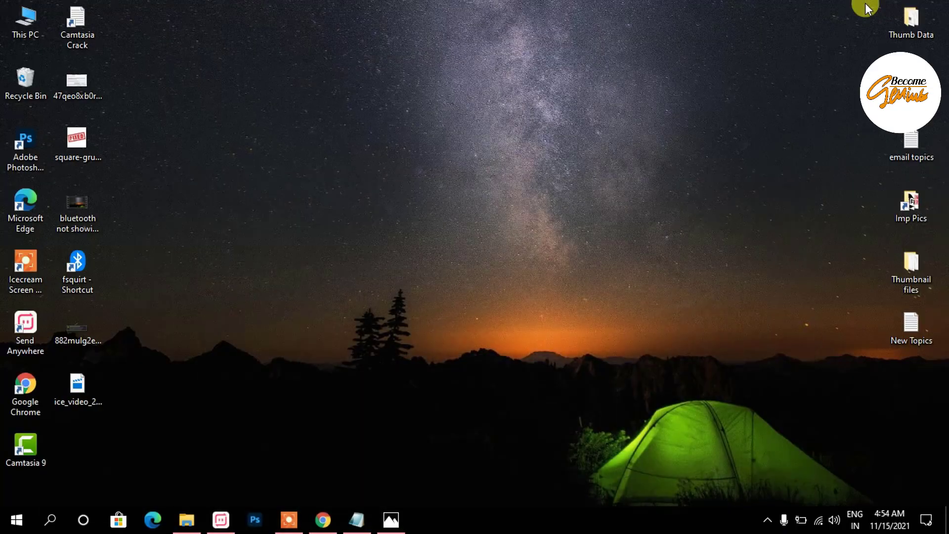
click(356, 521)
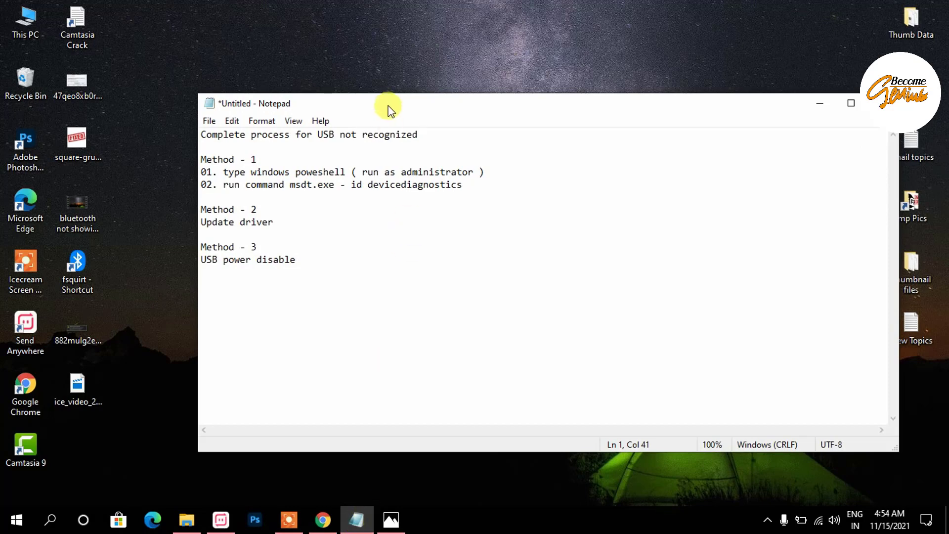
drag(370, 106, 386, 110)
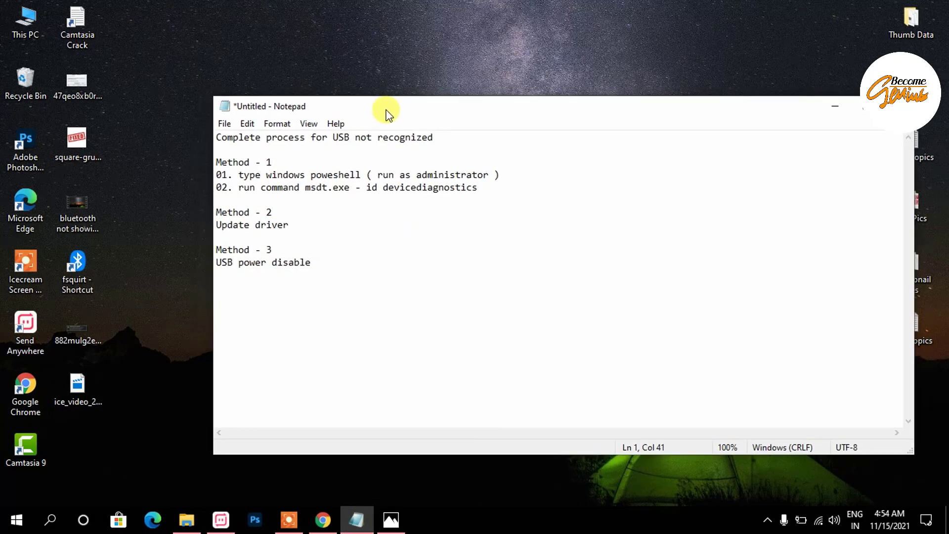
drag(325, 262, 210, 138)
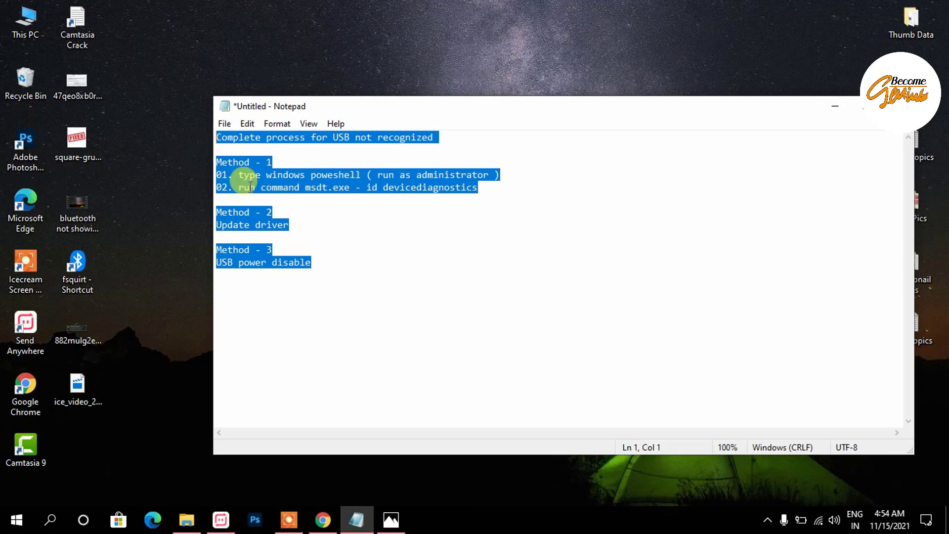
click(305, 174)
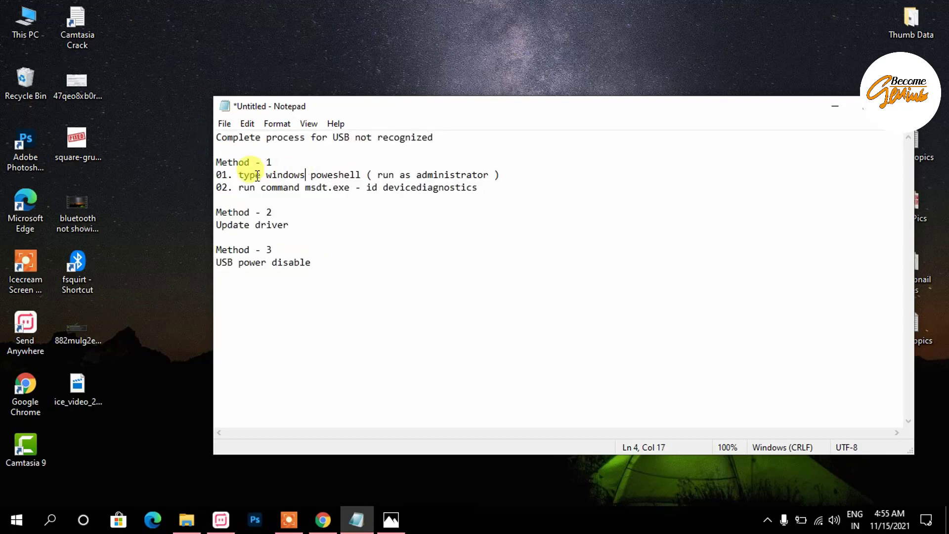
click(218, 175)
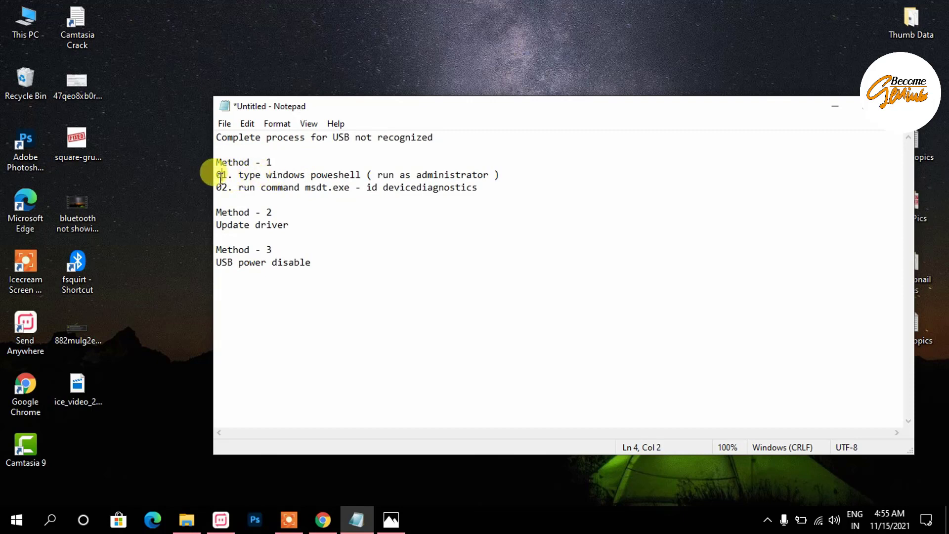
click(253, 174)
drag(266, 176, 358, 172)
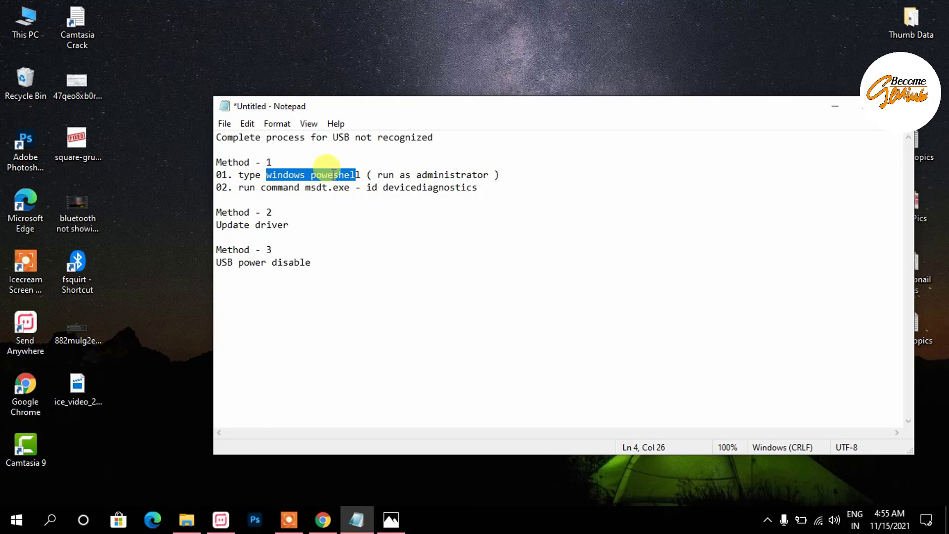
drag(284, 225, 227, 224)
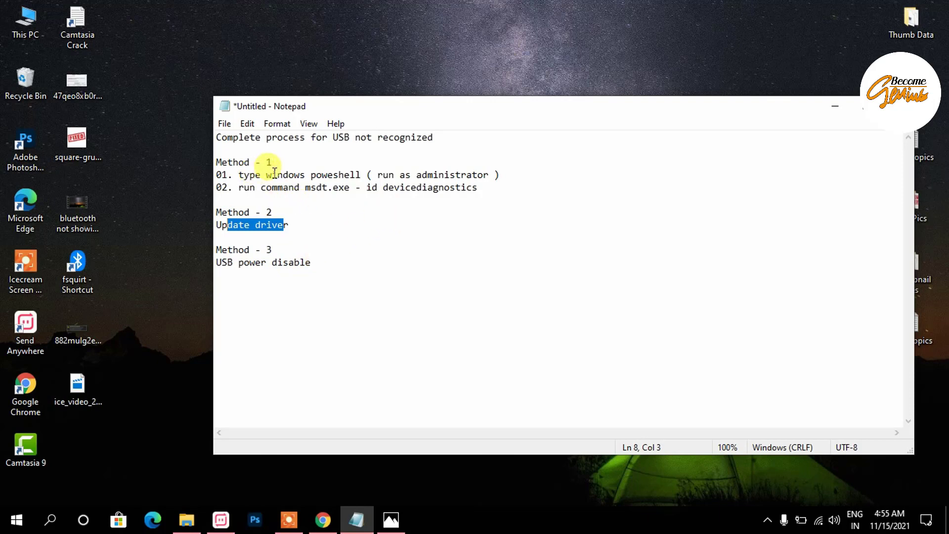
drag(278, 166, 222, 162)
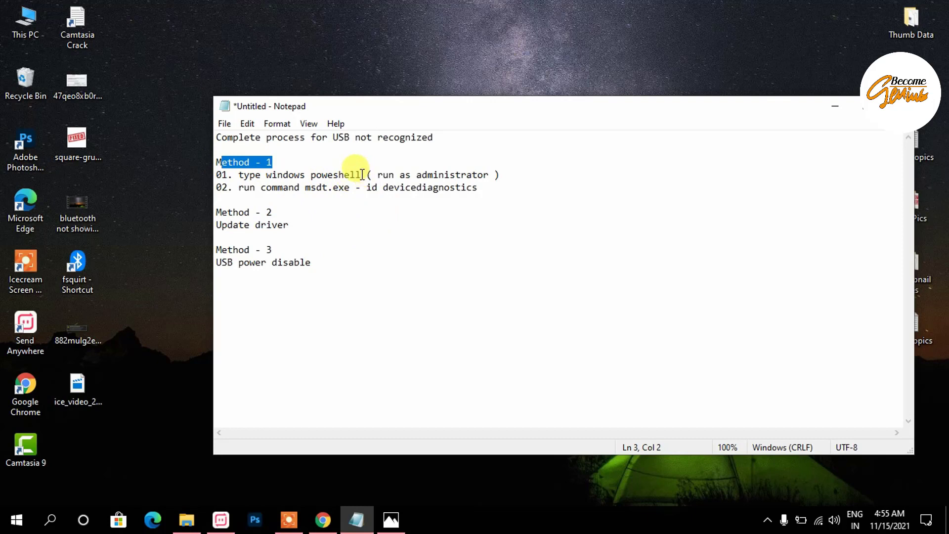
drag(362, 175, 267, 178)
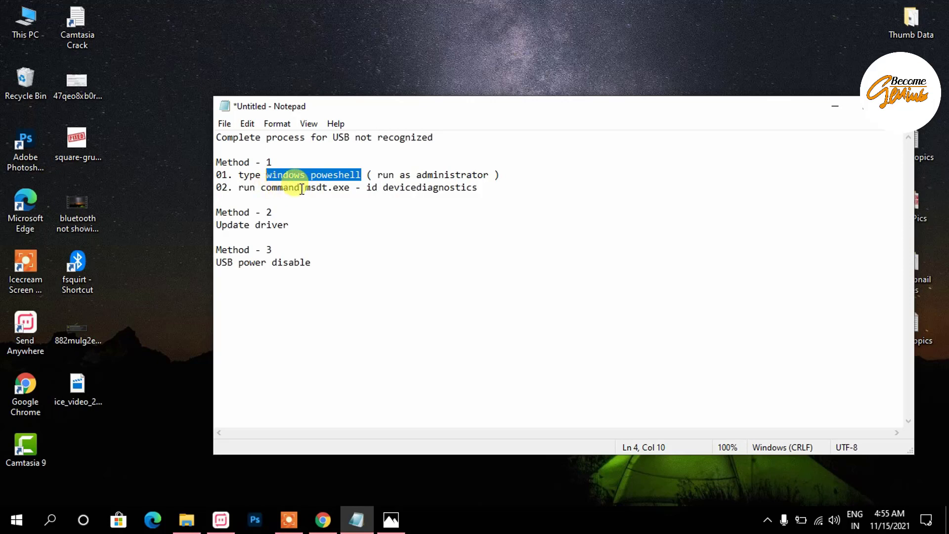
Copy the msdt.exe - id devicediagnostics command from the notes and open Windows PowerShell as administrator.
drag(304, 188, 479, 190)
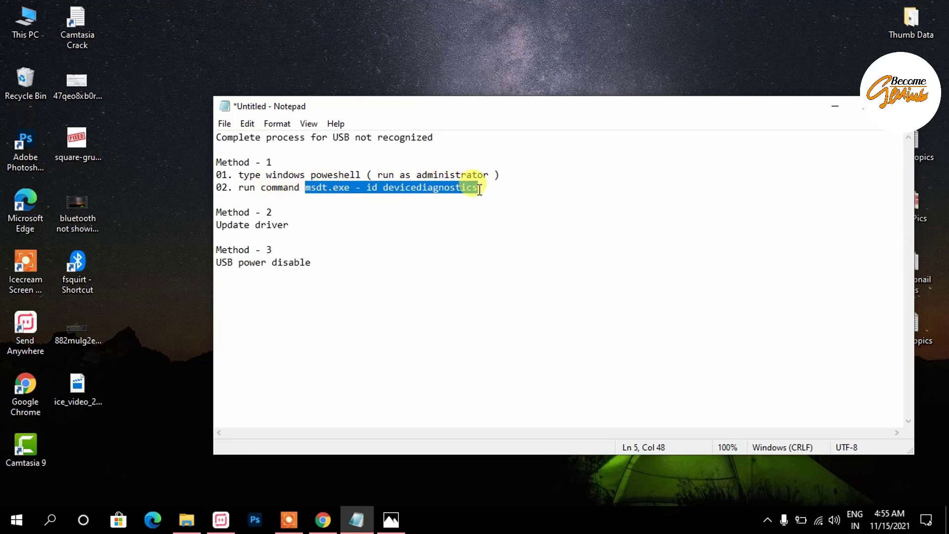
click(51, 519)
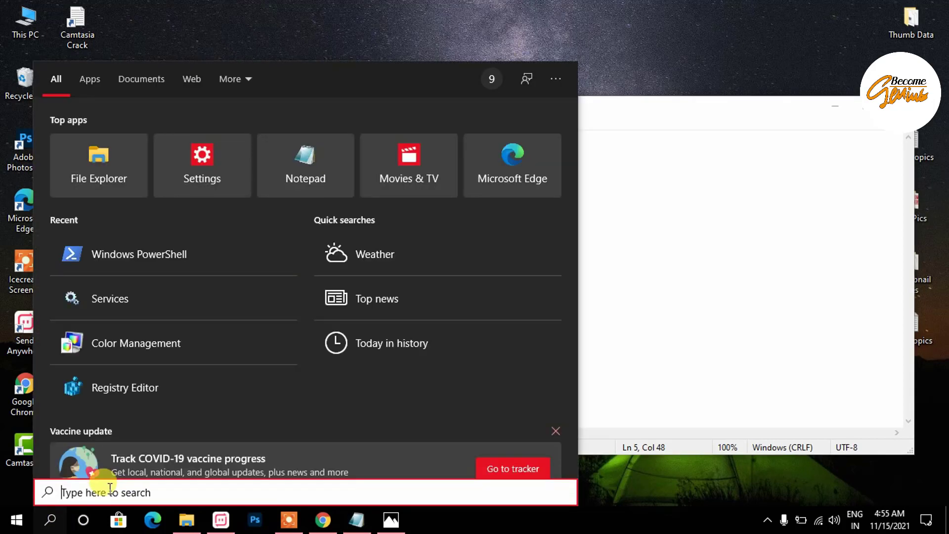
text(windo)
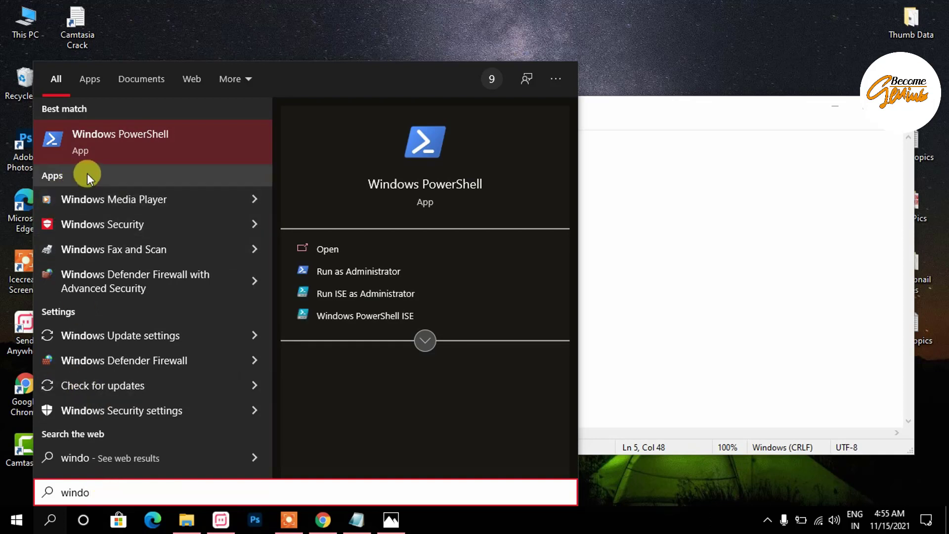
right_click(57, 140)
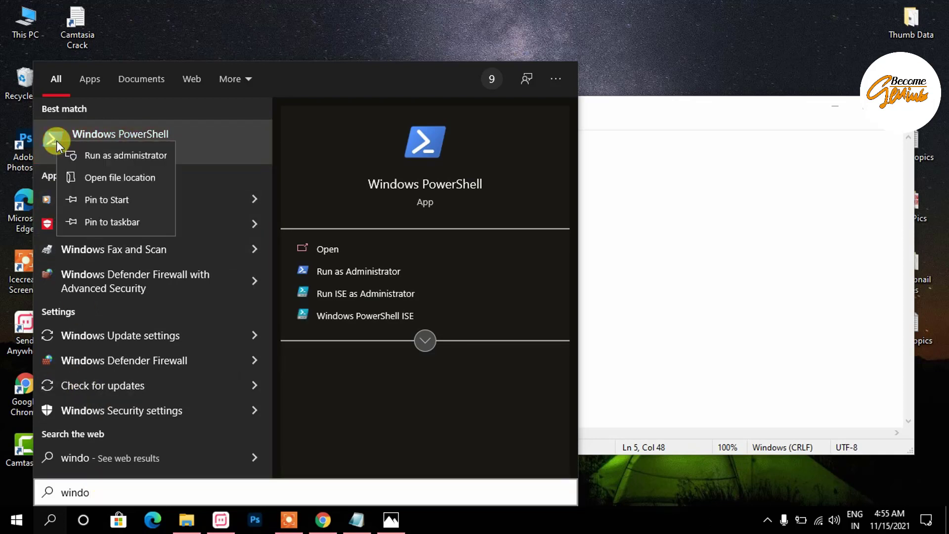
click(96, 152)
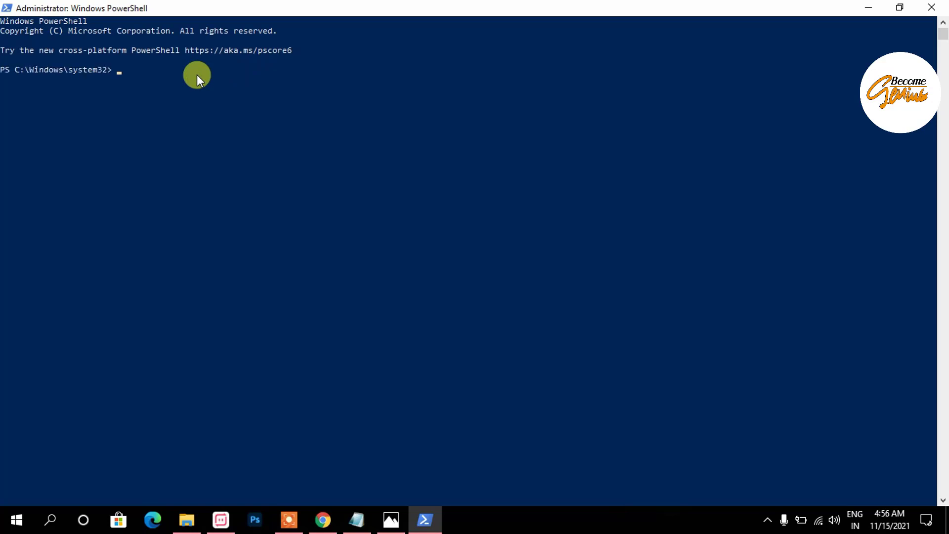
Run the command "msdt.exe - id devicediagnostics" at the prompt, removing the duplicated command text first.
text(msdt.exe - id devicediagnosticsmsdt.exe - id devicediagnostics)
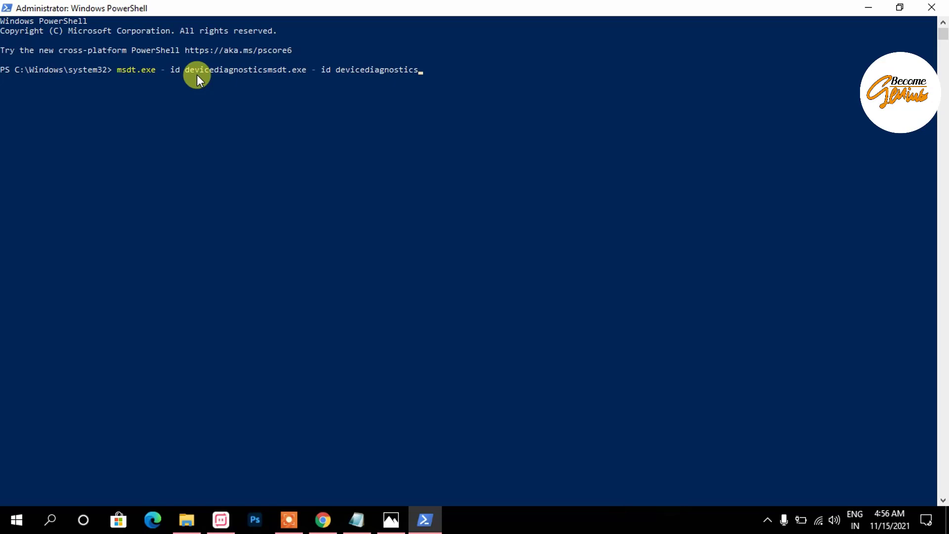
key(BackSpace)
key(BackSpace)
key(BackSpace)
key(BackSpace)
key(BackSpace)
key(BackSpace)
key(BackSpace)
key(BackSpace)
key(BackSpace)
key(BackSpace)
key(BackSpace)
key(BackSpace)
key(BackSpace)
key(BackSpace)
key(BackSpace)
key(BackSpace)
key(BackSpace)
key(BackSpace)
key(BackSpace)
key(BackSpace)
key(BackSpace)
key(BackSpace)
key(BackSpace)
key(BackSpace)
key(BackSpace)
key(BackSpace)
key(BackSpace)
key(BackSpace)
key(BackSpace)
key(BackSpace)
key(BackSpace)
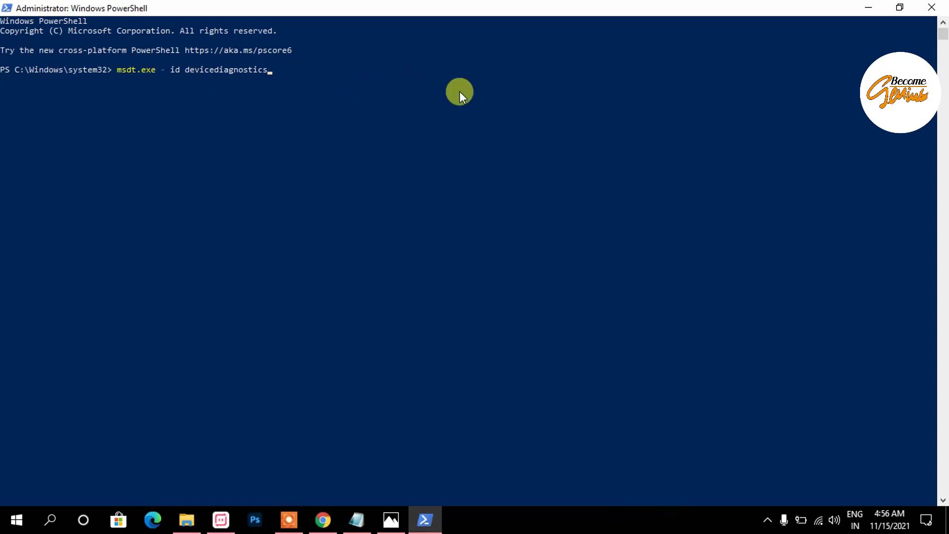
key(Return)
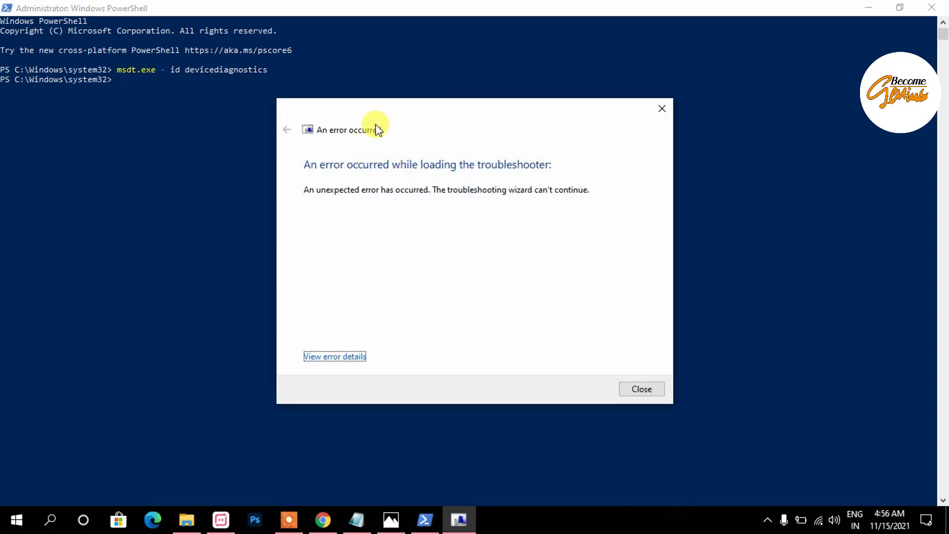
Close the troubleshooter dialog and the Windows PowerShell window.
drag(417, 113, 440, 104)
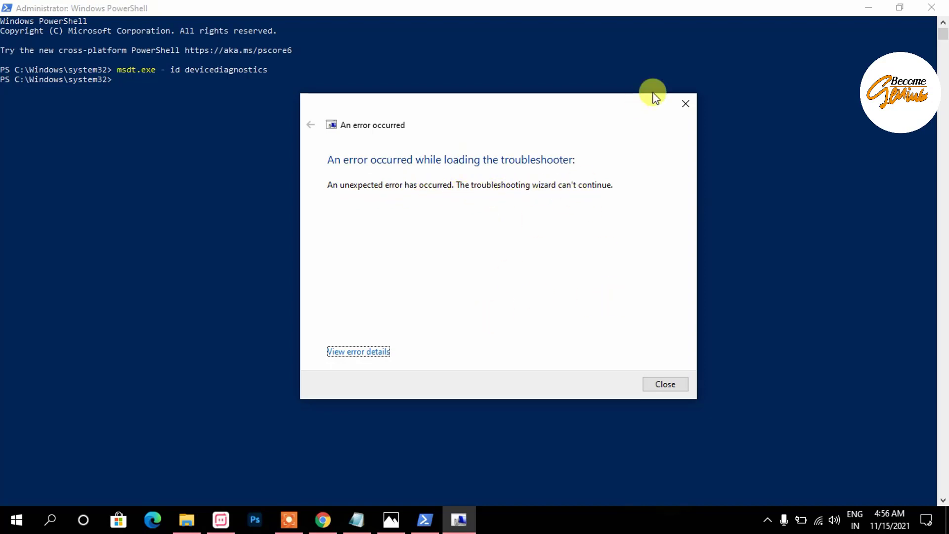
click(683, 103)
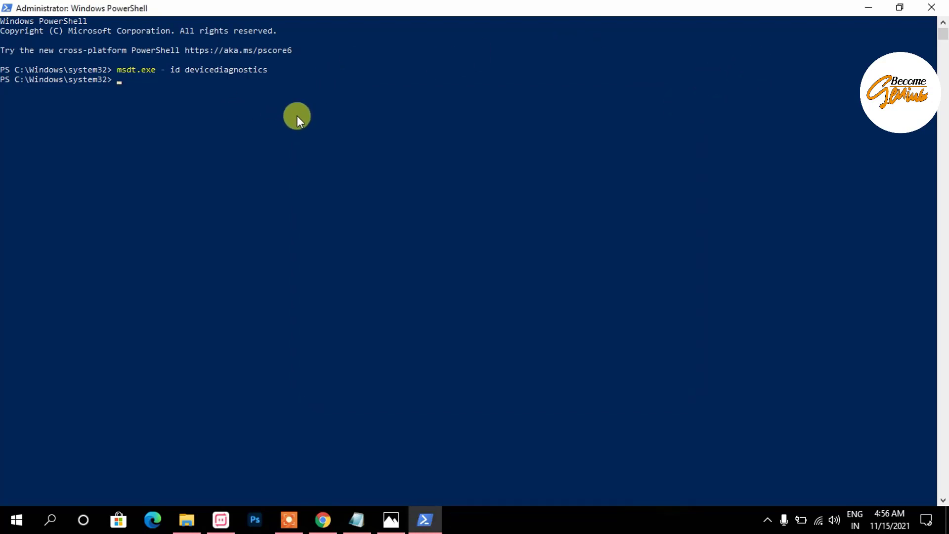
click(931, 8)
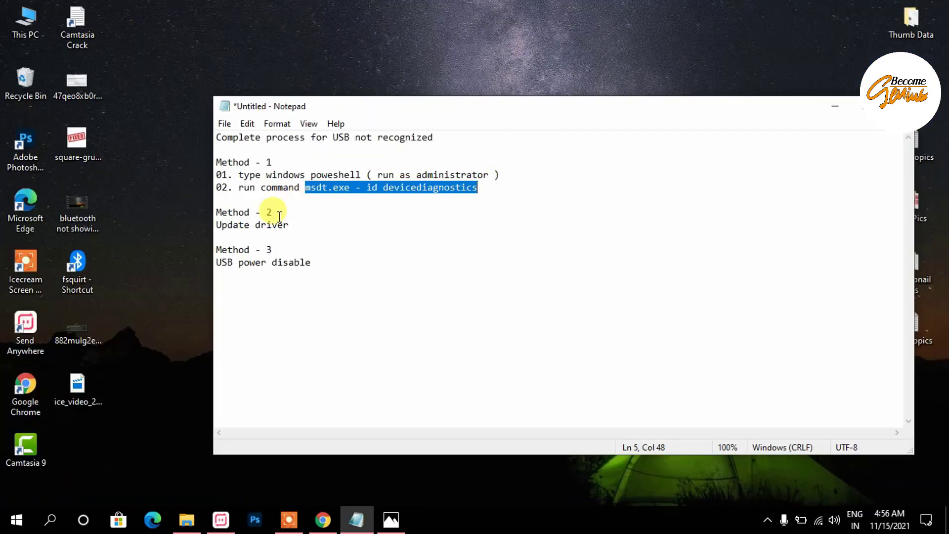
Check Method 2 in the notes, open Device Manager through a Windows search and maximize its window.
drag(292, 222, 250, 221)
click(229, 233)
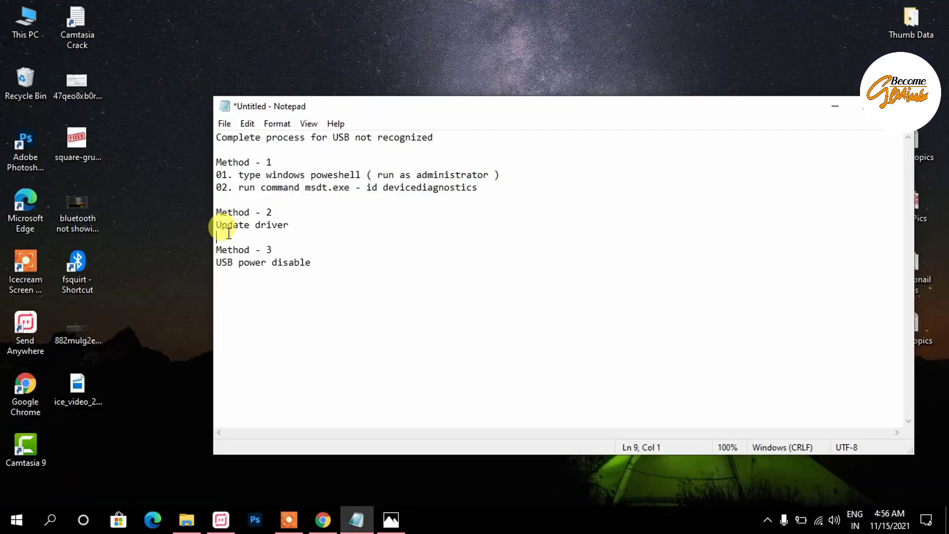
click(51, 518)
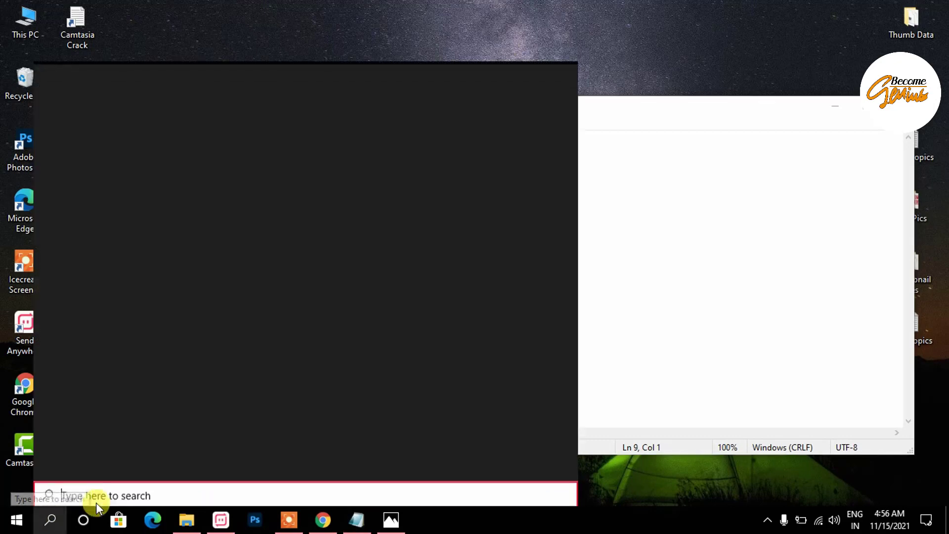
text(devi)
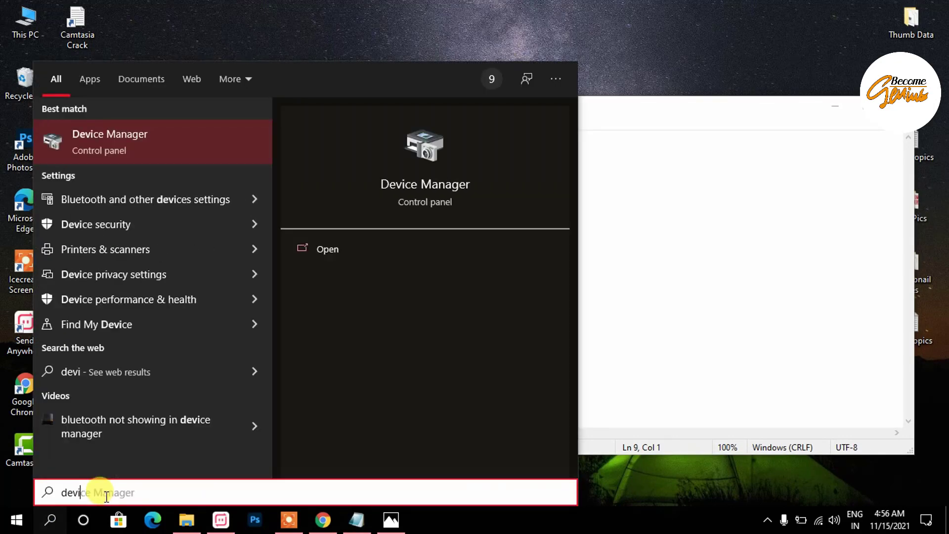
click(66, 143)
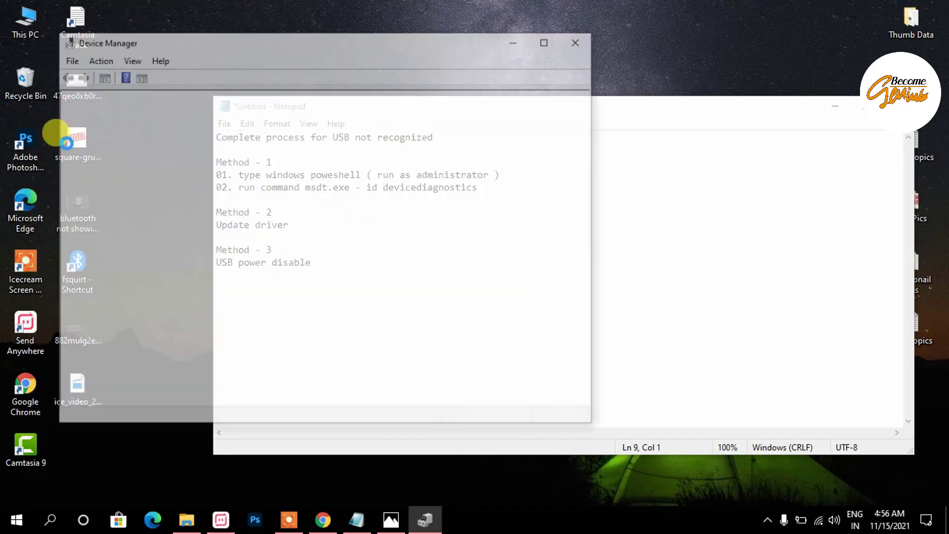
click(548, 40)
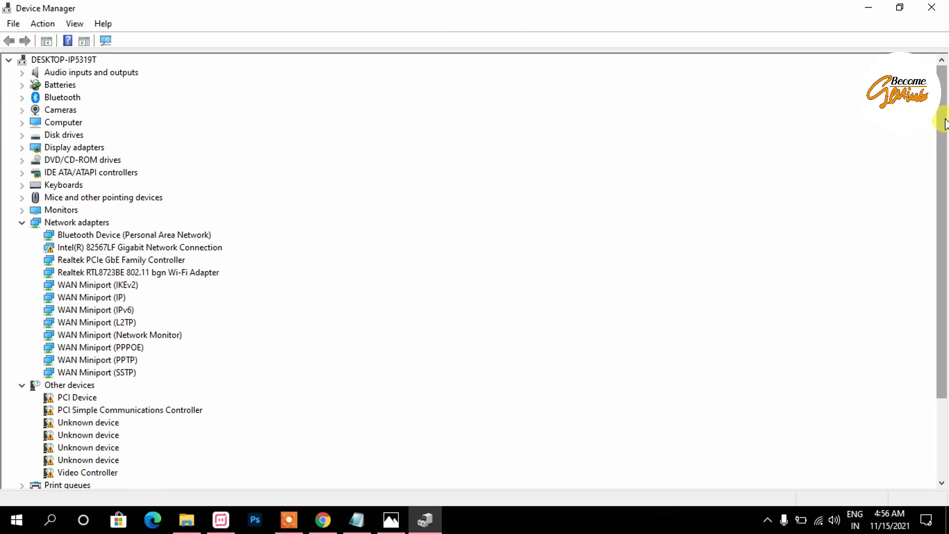
Collapse the Network adapters and Other devices categories and expand Universal Serial Bus controllers.
drag(943, 124, 942, 148)
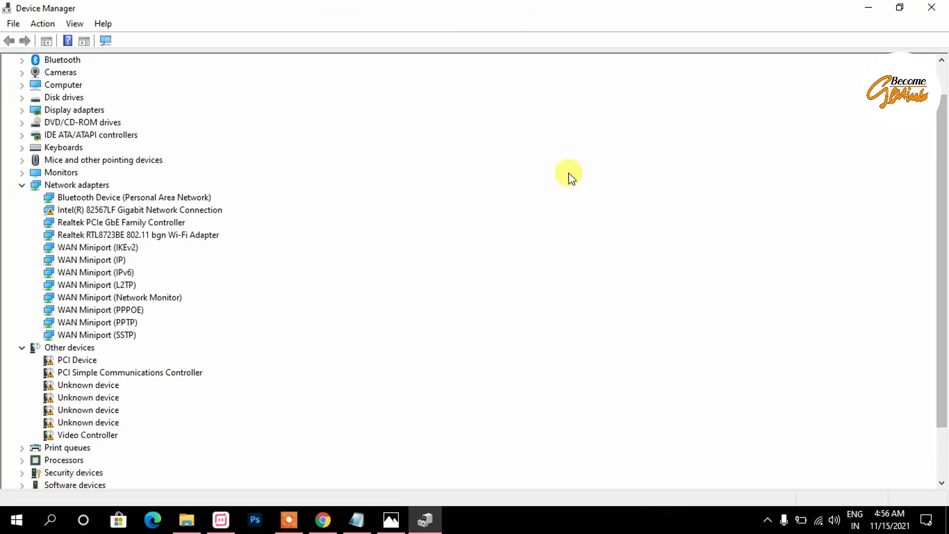
click(22, 185)
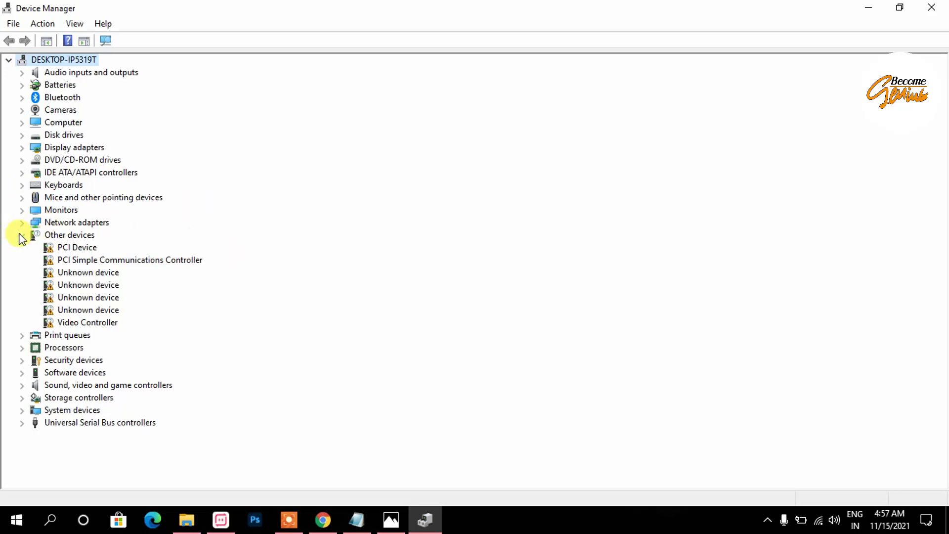
click(21, 235)
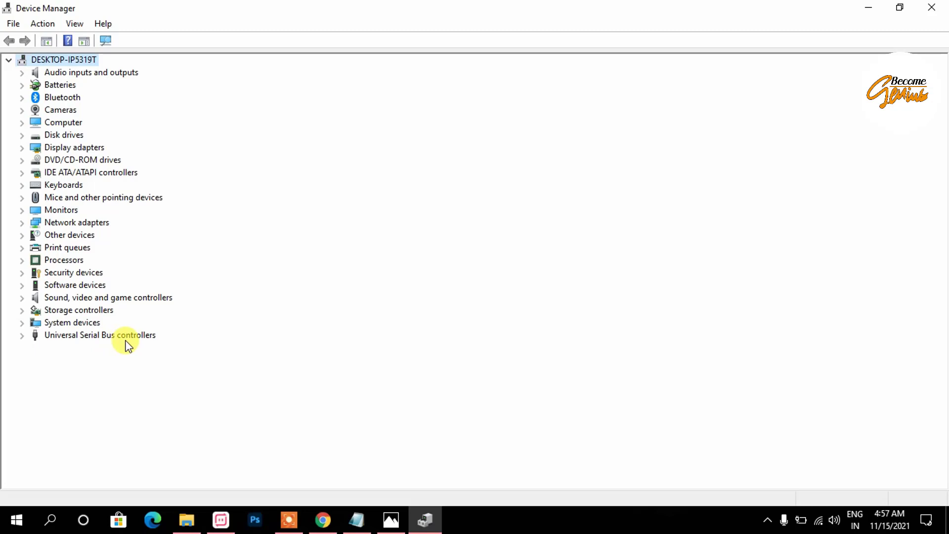
click(22, 335)
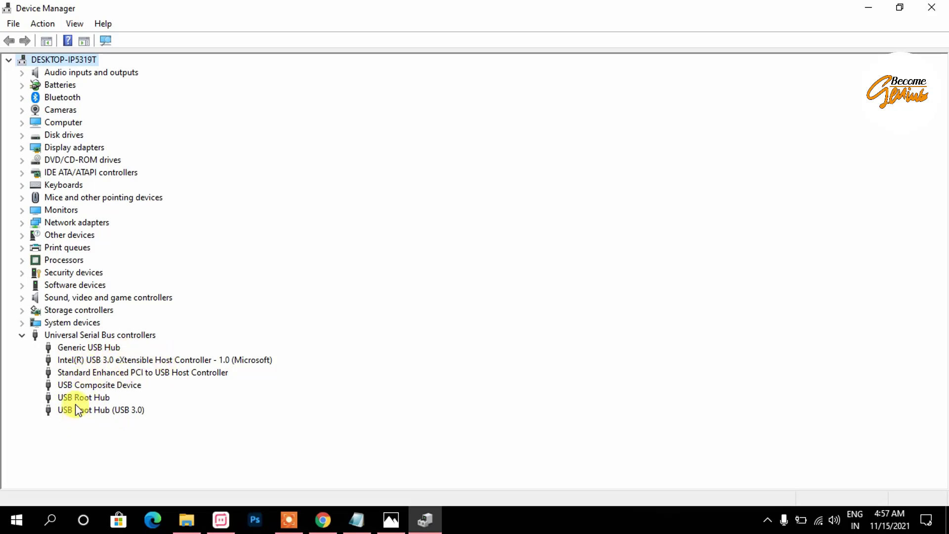
Search automatically for updated Generic USB Hub drivers, including through Windows Update, and close the Settings window.
right_click(82, 349)
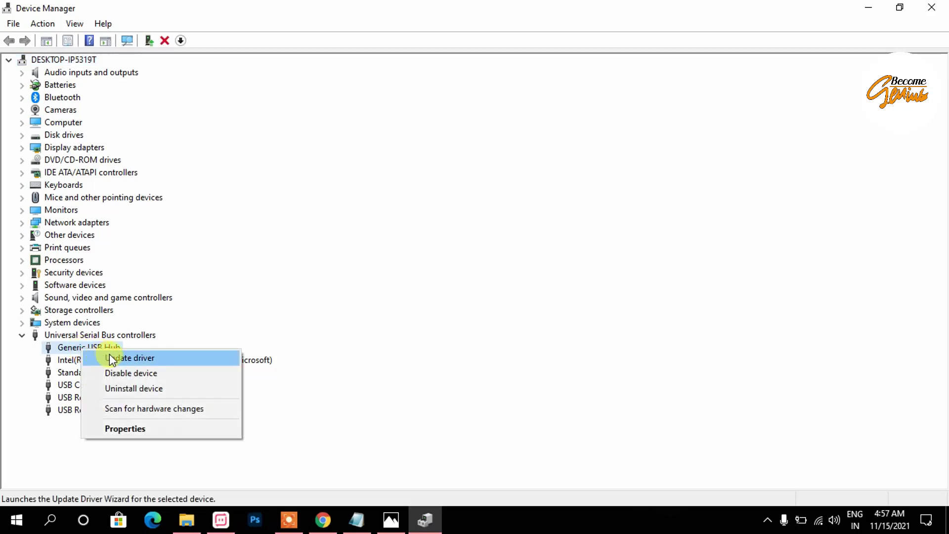
click(109, 355)
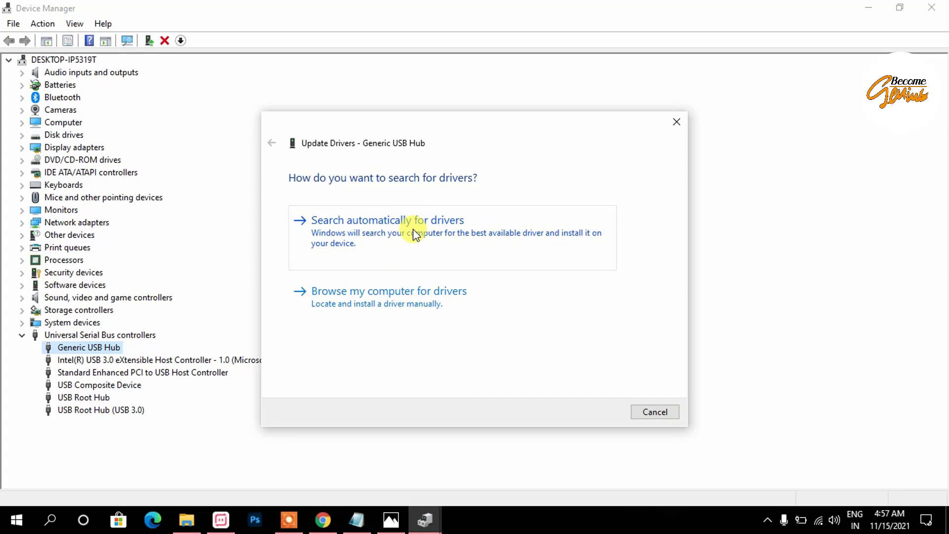
click(356, 235)
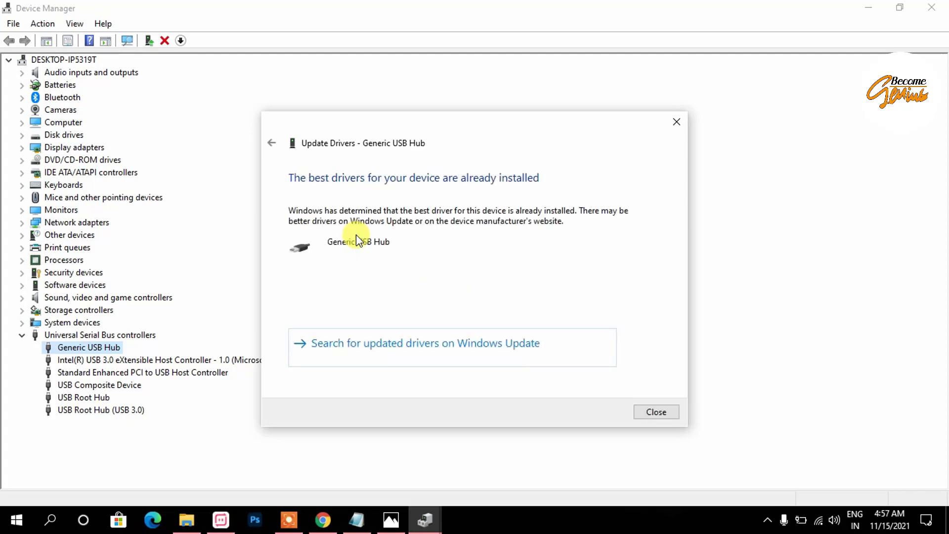
click(414, 351)
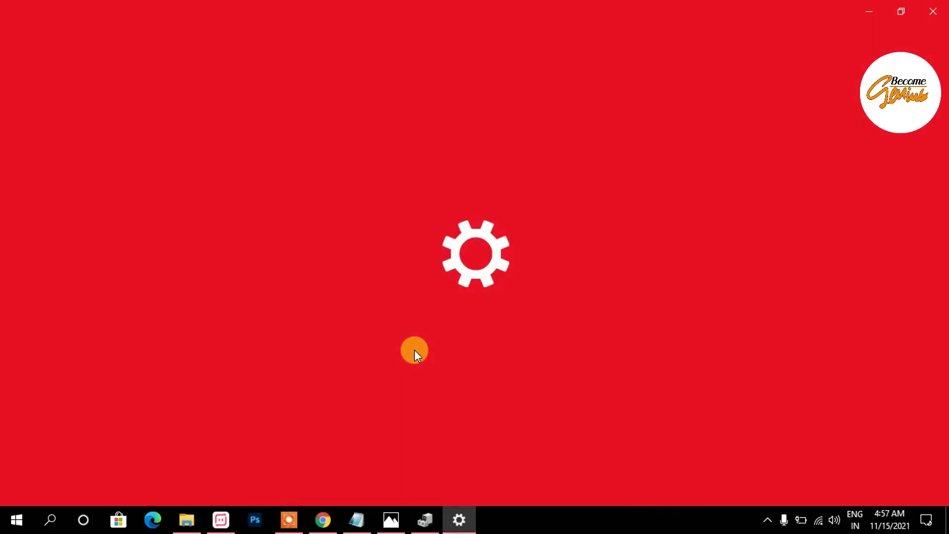
click(932, 11)
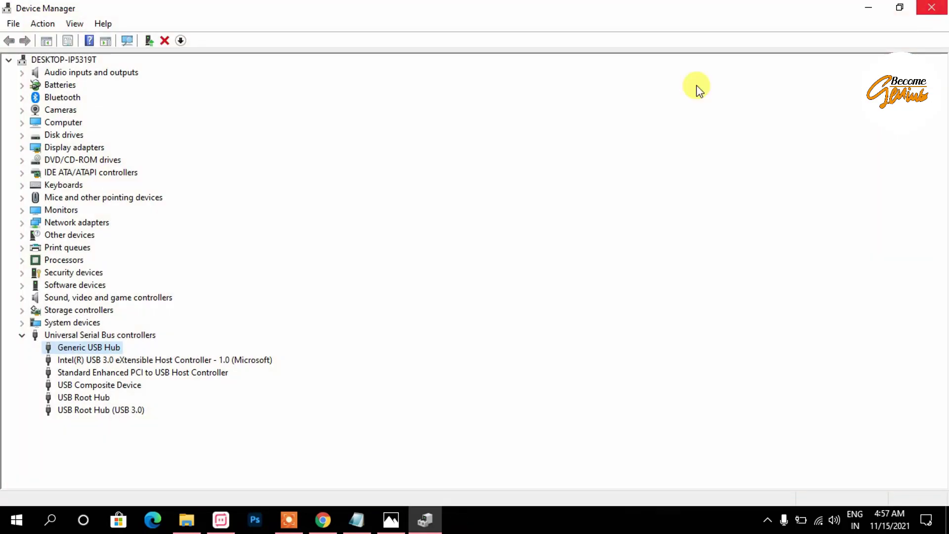
Search the Documents folder and its subfolders for Intel(R) USB 3.0 eXtensible Host Controller drivers, and close Device Manager.
click(138, 361)
right_click(137, 360)
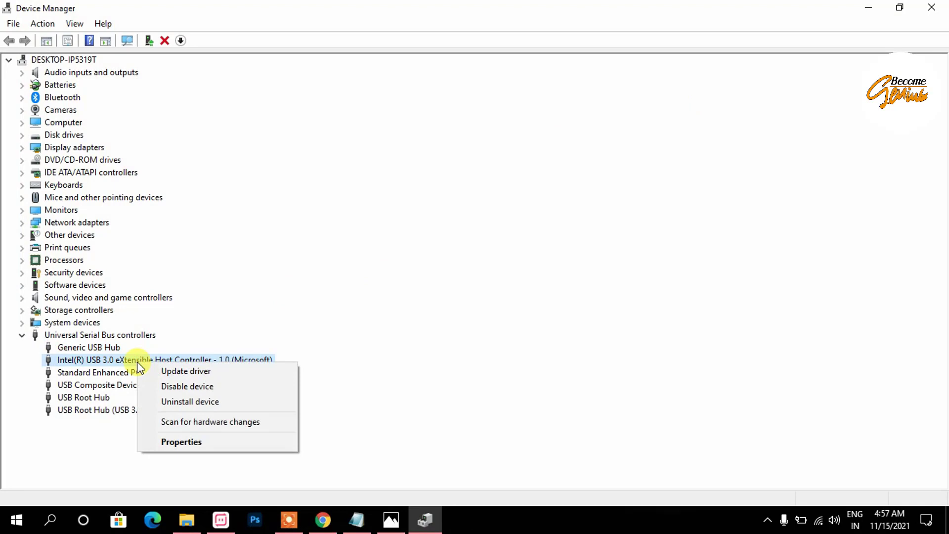
click(165, 370)
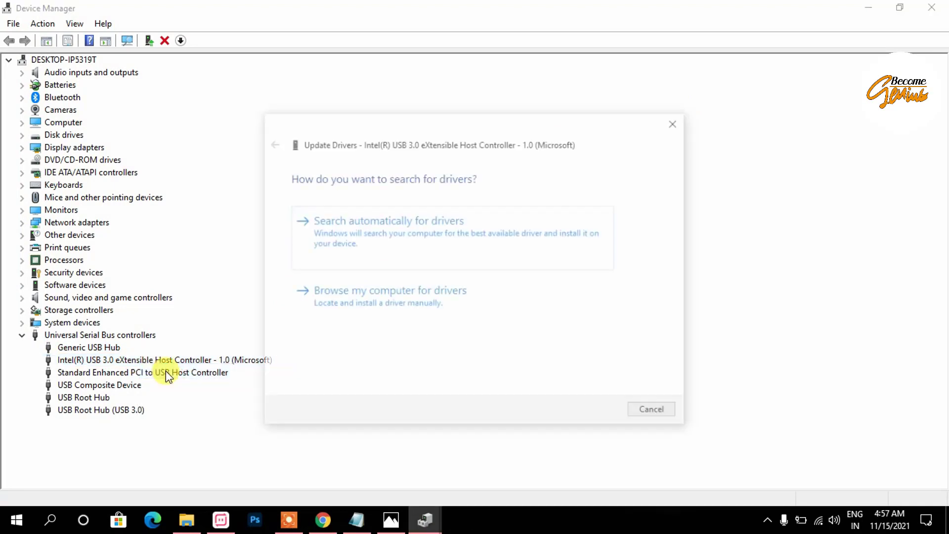
click(349, 310)
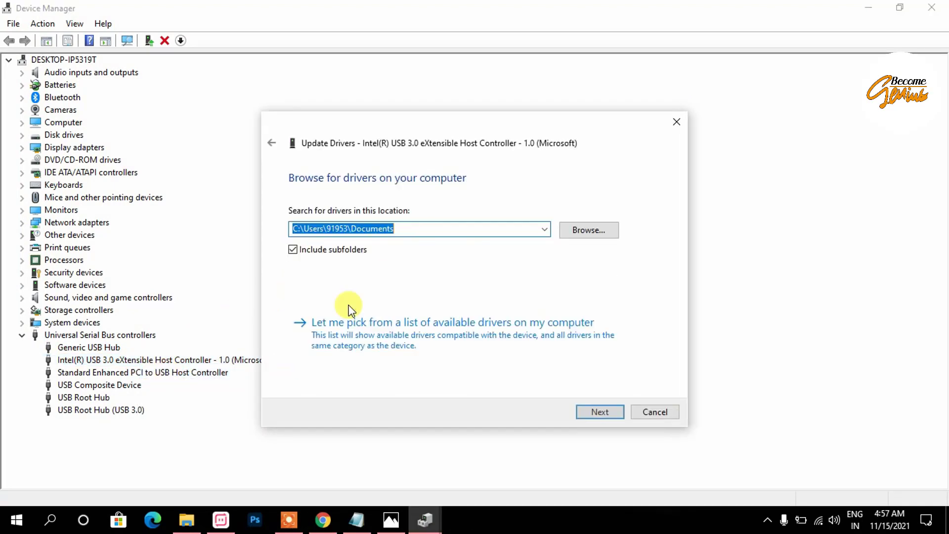
click(597, 406)
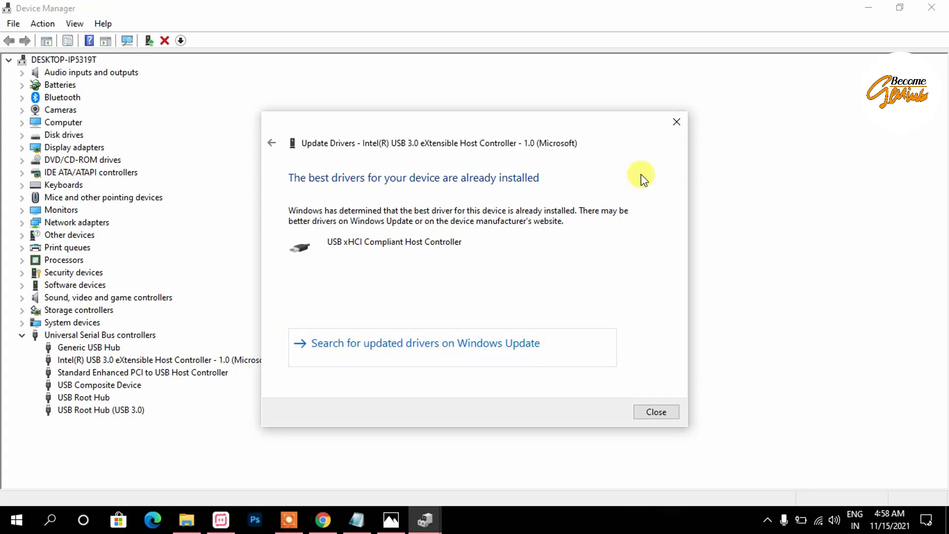
click(675, 123)
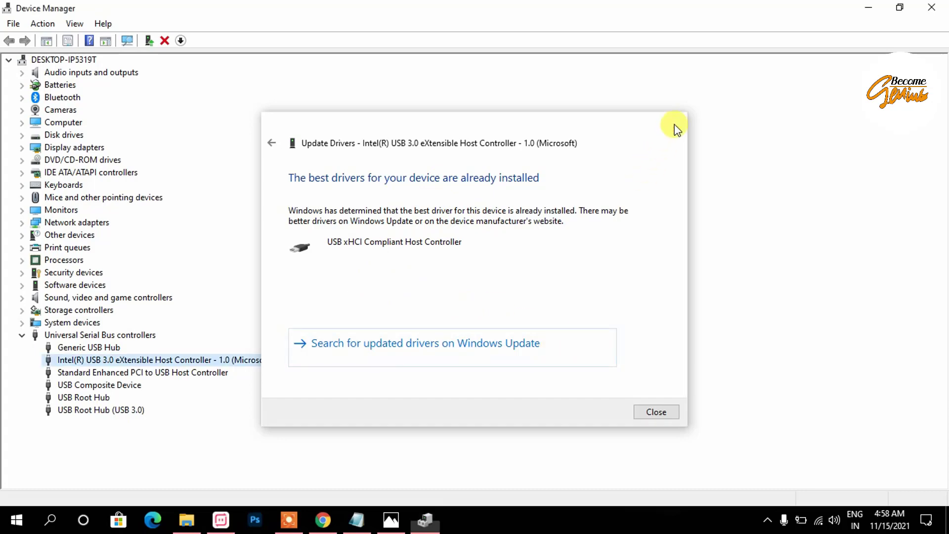
click(101, 384)
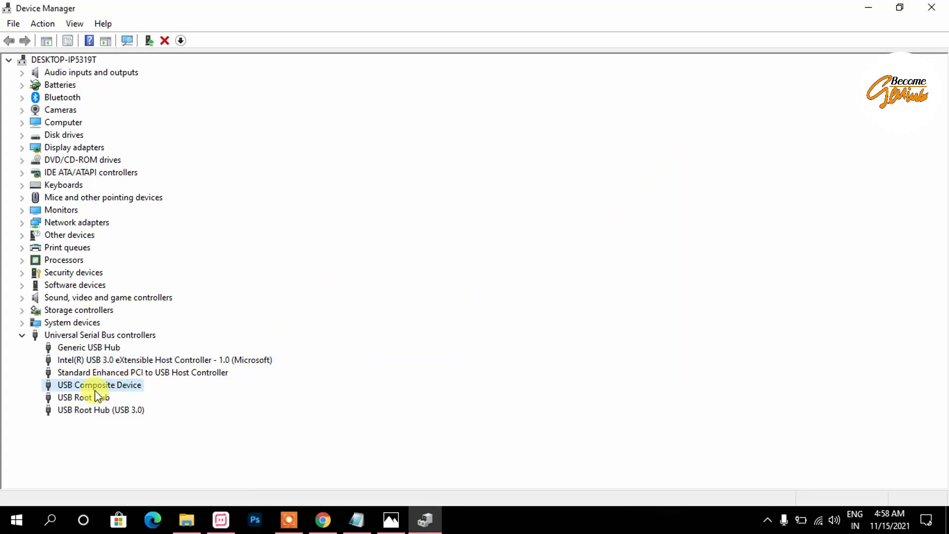
click(932, 7)
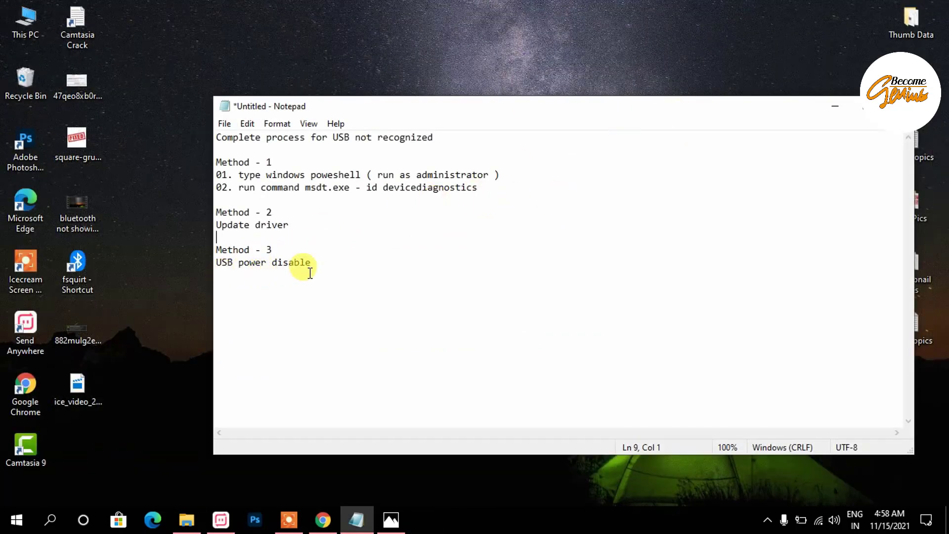
Open the Power & sleep page in Windows Settings, open the additional power settings and maximize the Power Options window.
click(165, 280)
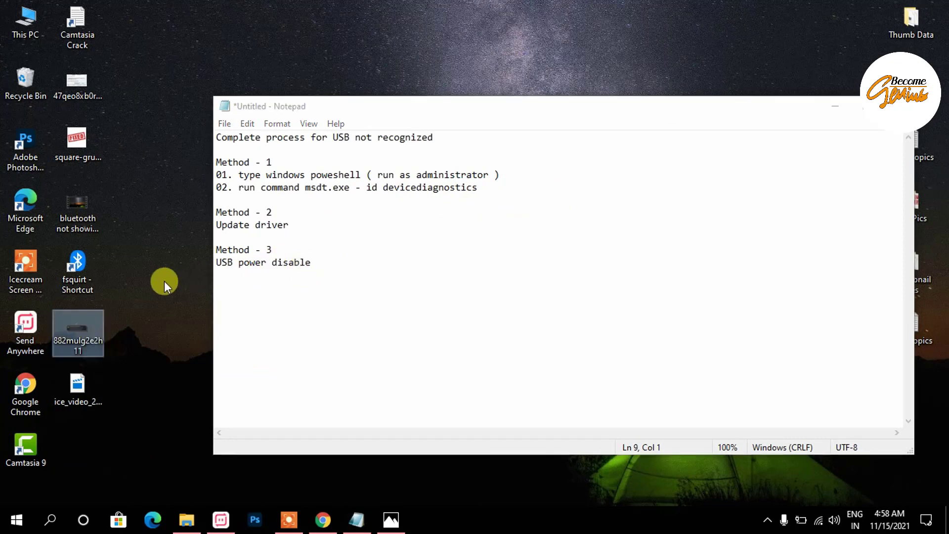
click(17, 519)
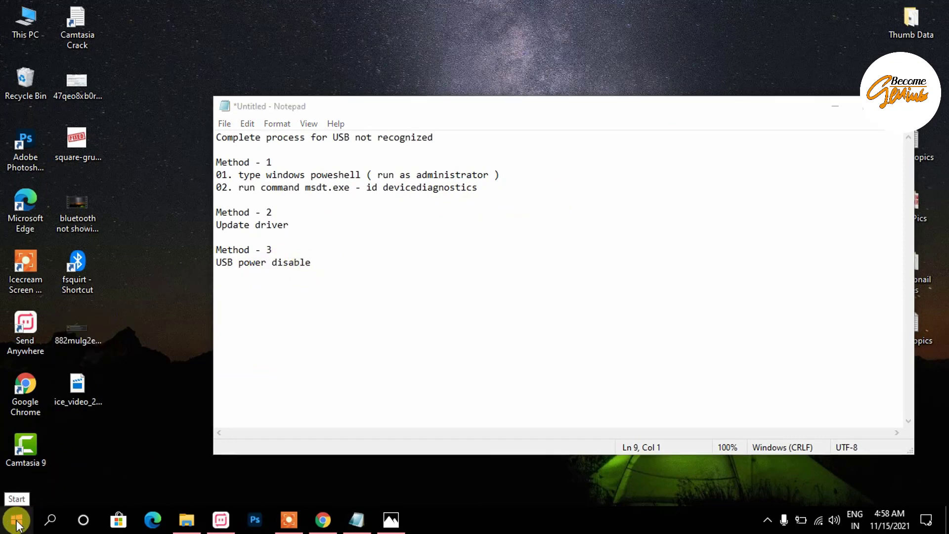
mouse_move(20, 450)
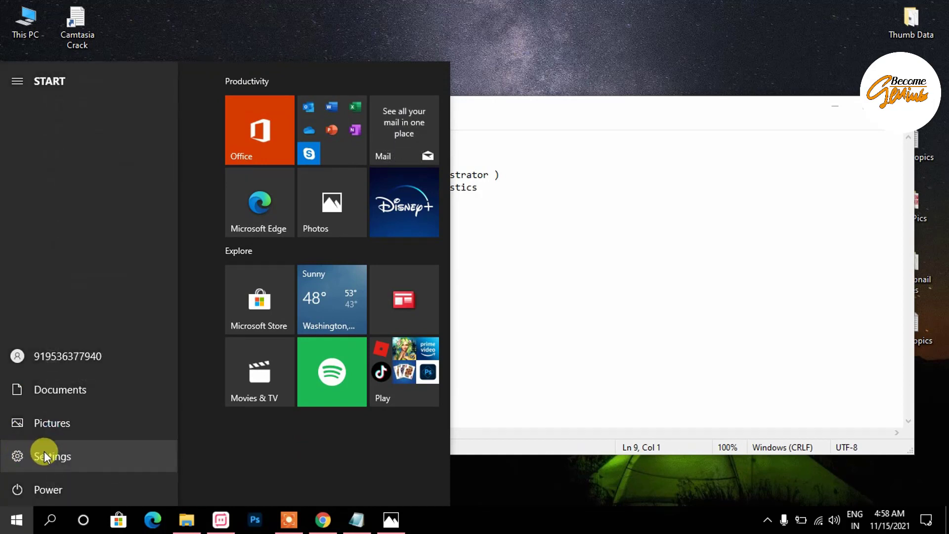
click(44, 456)
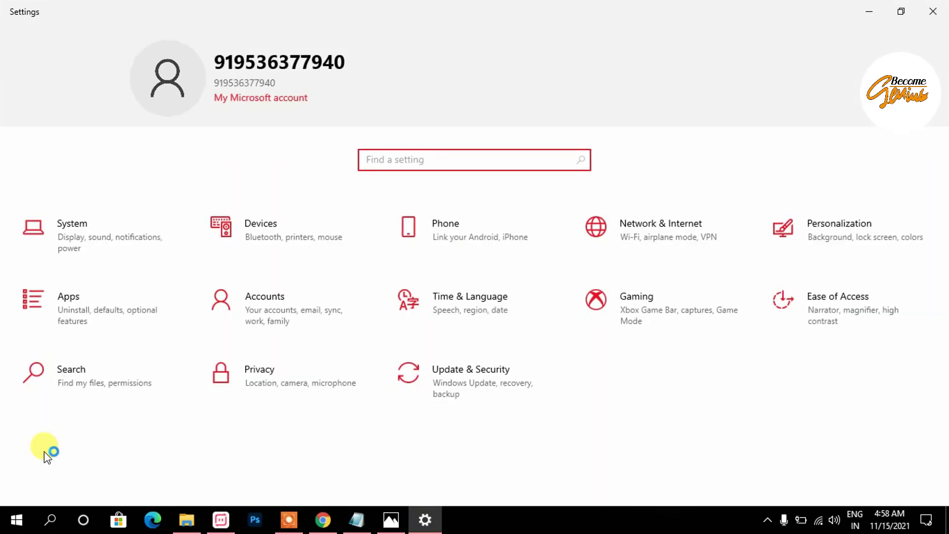
click(101, 238)
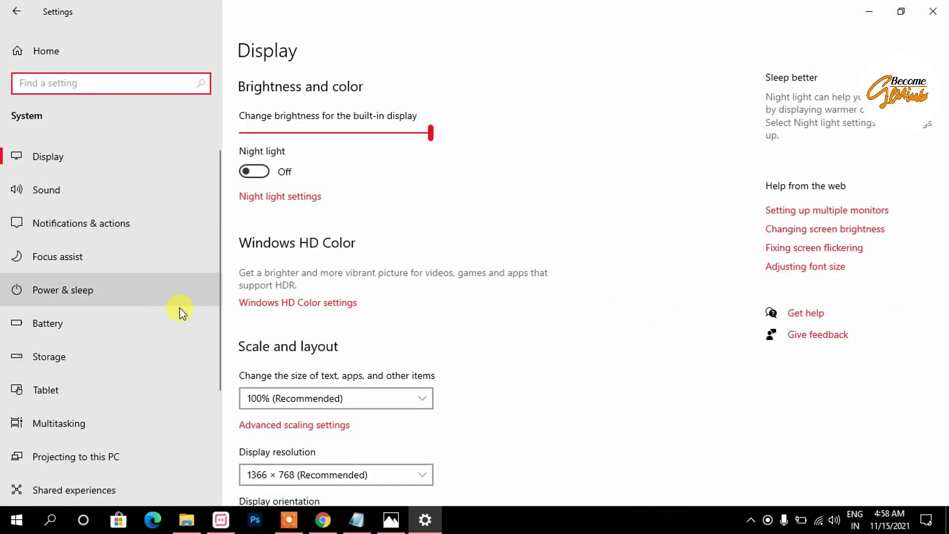
click(70, 295)
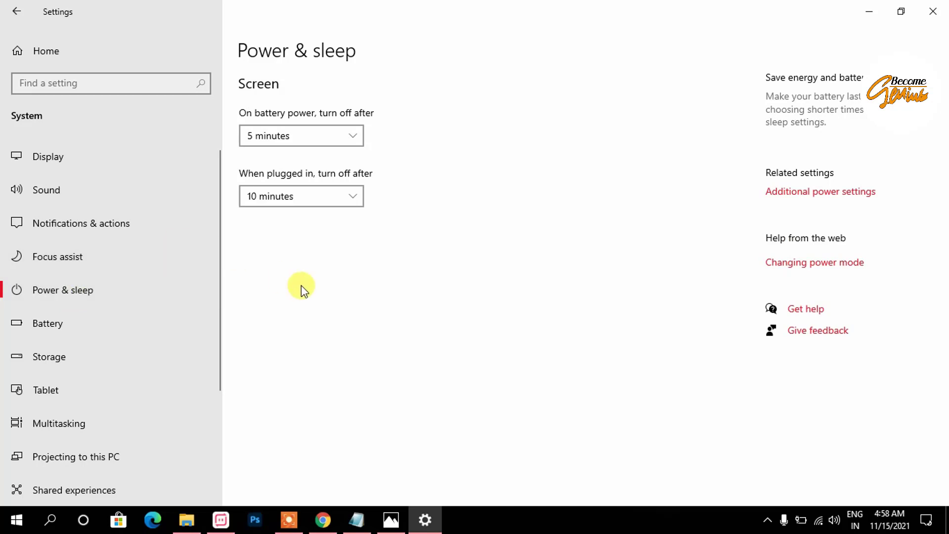
click(821, 197)
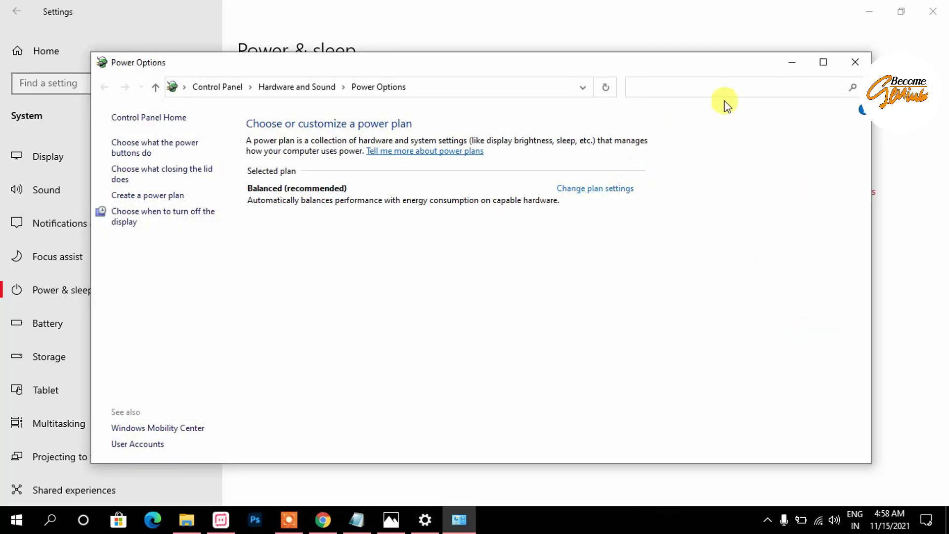
click(823, 67)
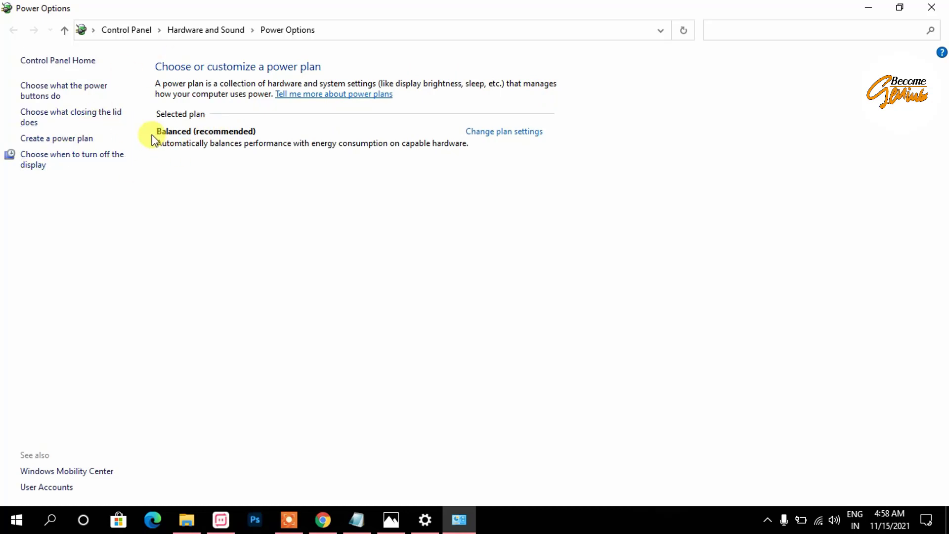
Open the Balanced plan's advanced power settings and expand USB selective suspend setting under USB settings.
click(62, 163)
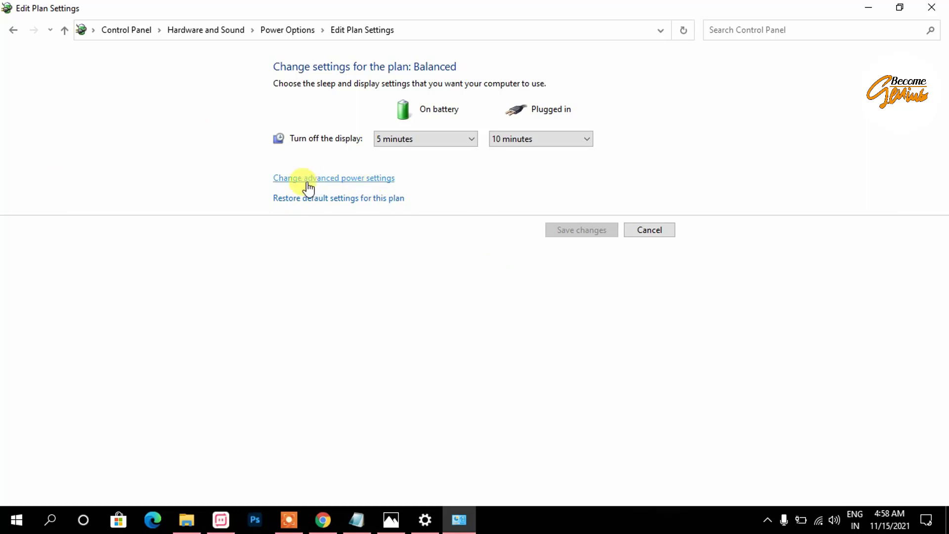
click(308, 179)
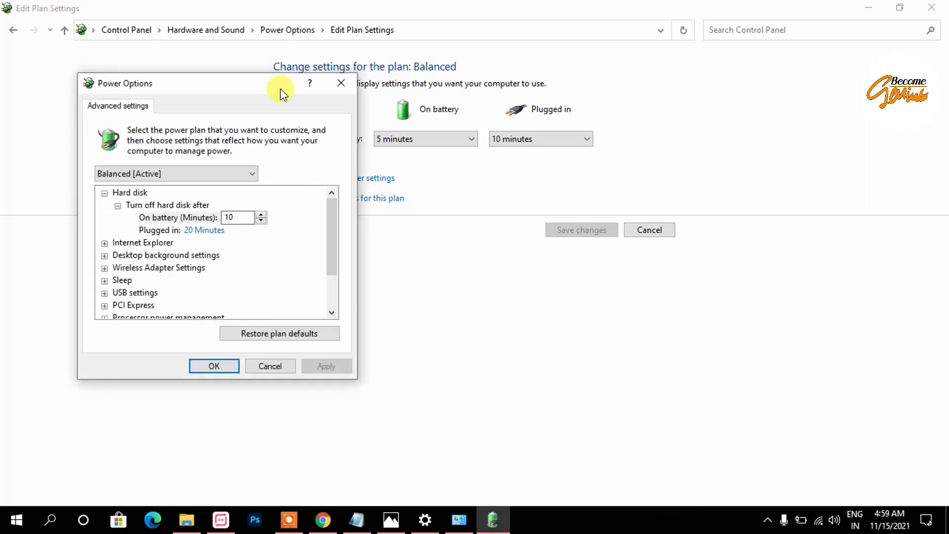
drag(266, 88, 396, 88)
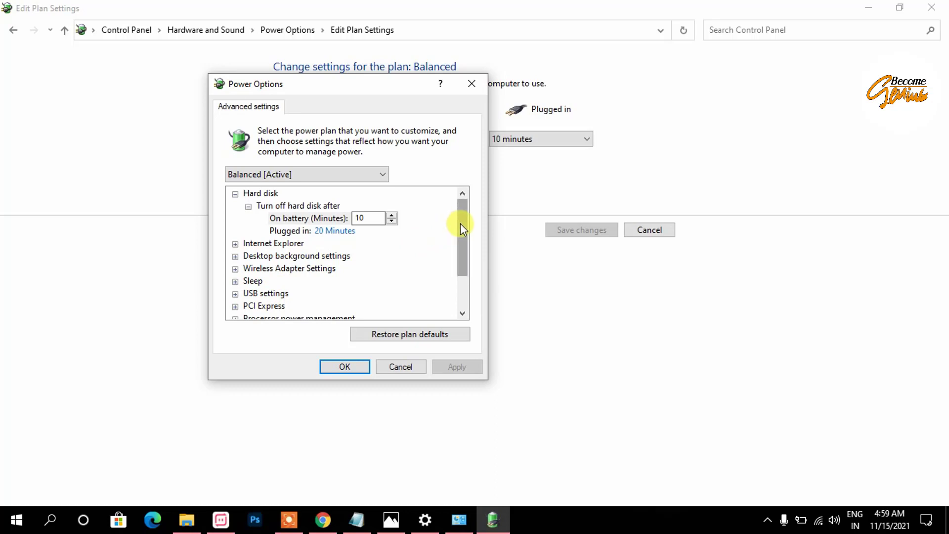
drag(460, 224, 461, 239)
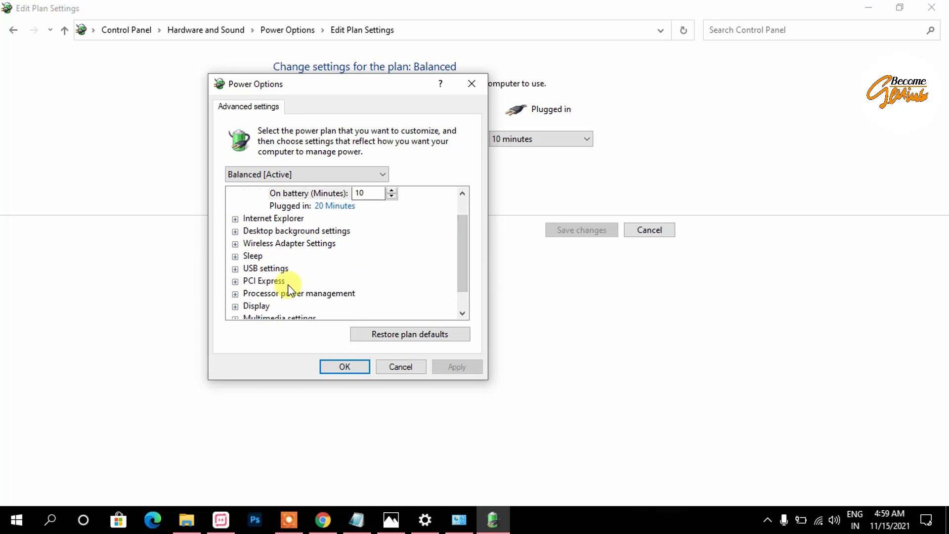
click(236, 270)
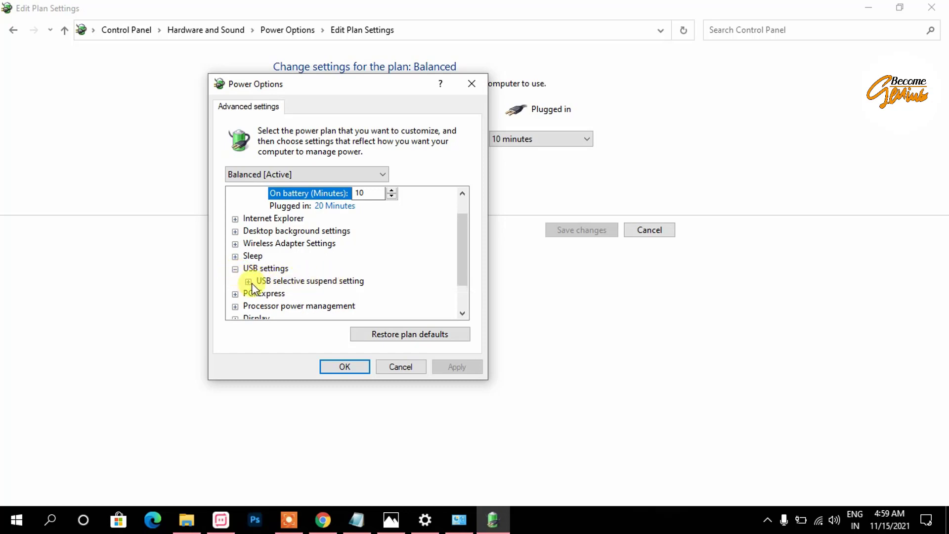
click(248, 282)
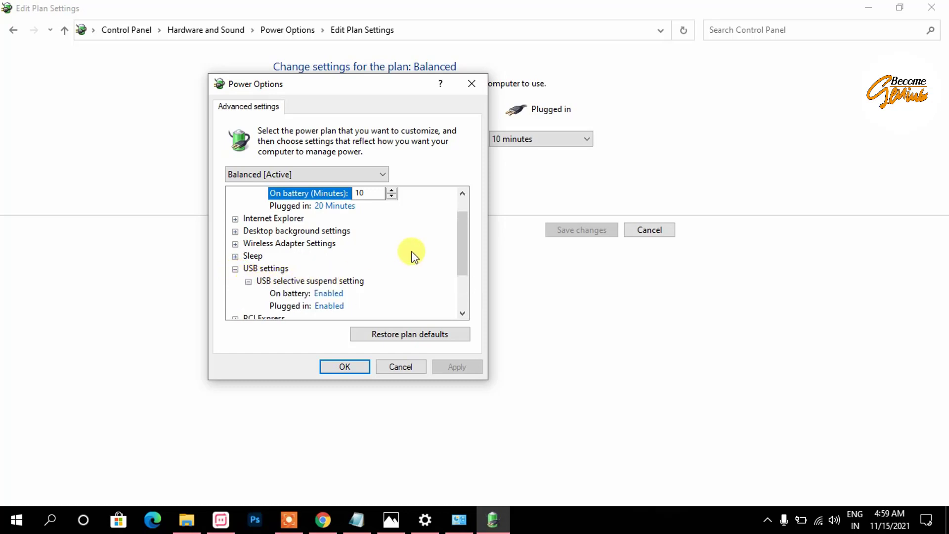
Set USB selective suspend to Disabled for both On battery and Plugged in, and accept the changes.
drag(461, 230, 460, 245)
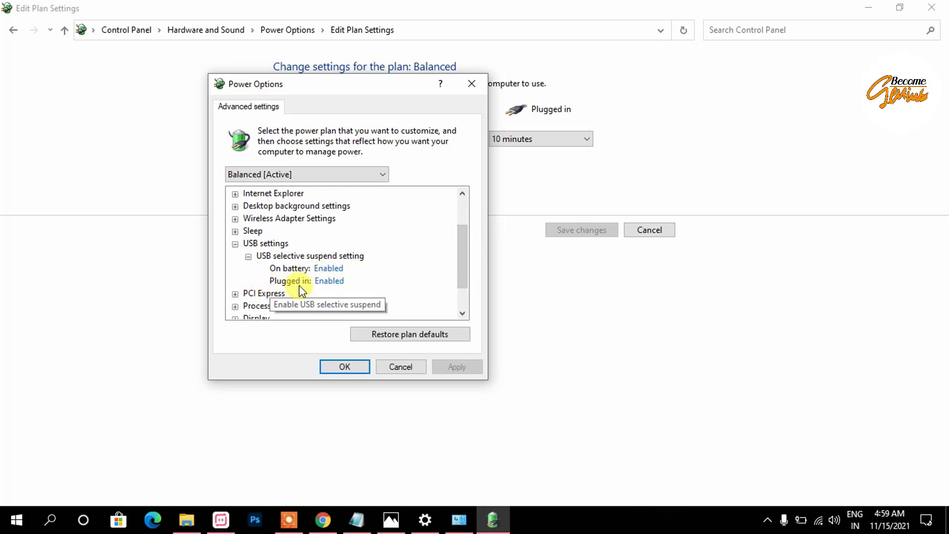
click(336, 270)
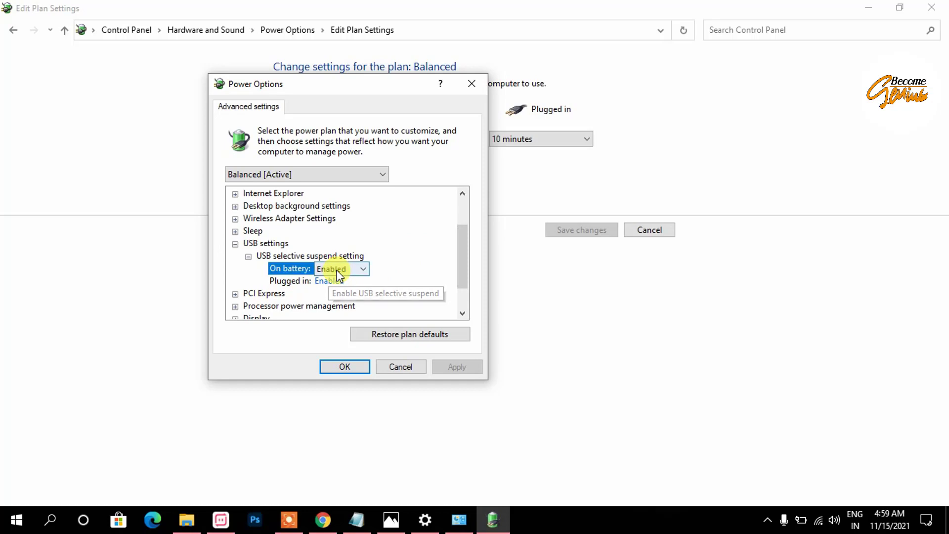
click(360, 270)
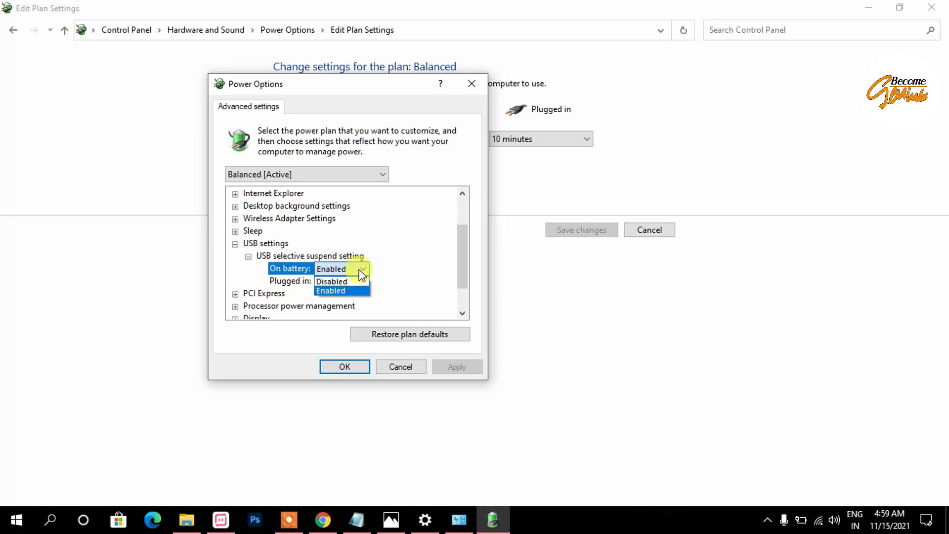
click(345, 280)
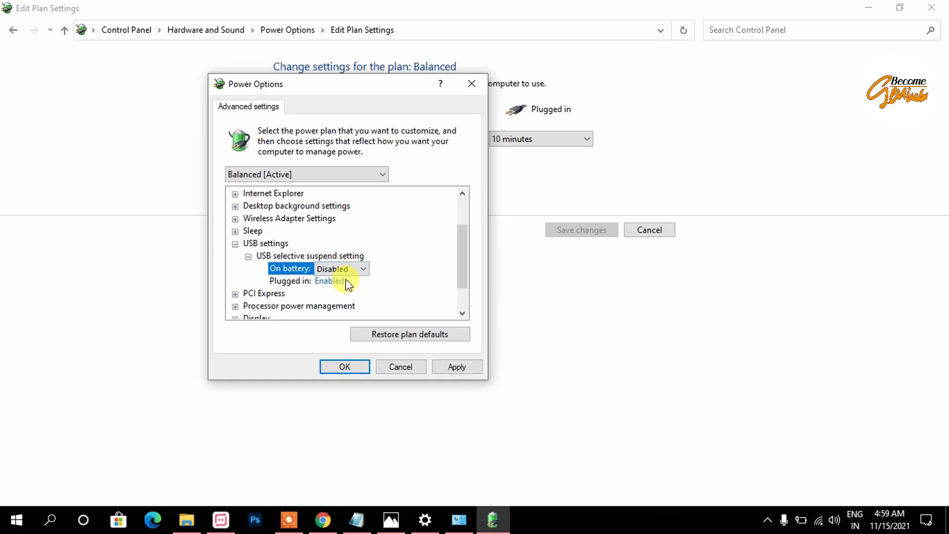
click(330, 281)
click(361, 282)
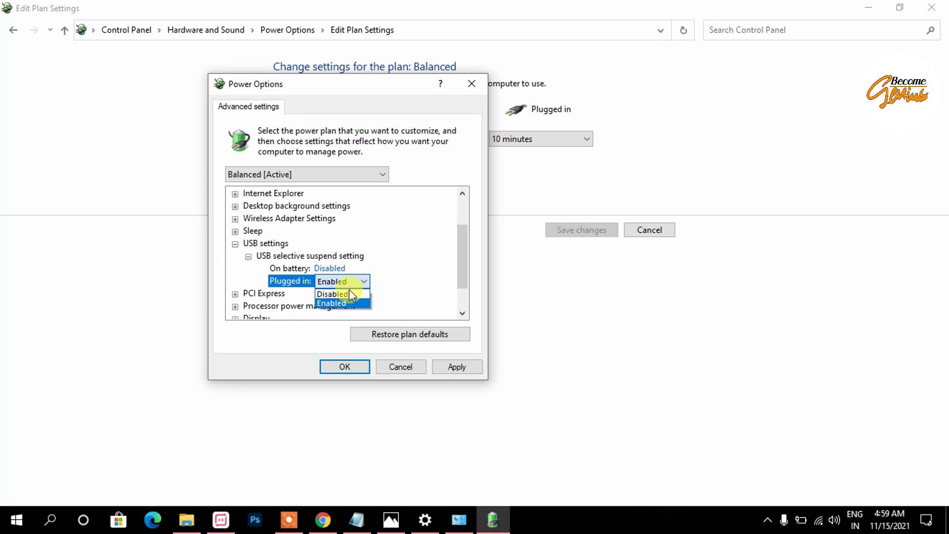
click(339, 294)
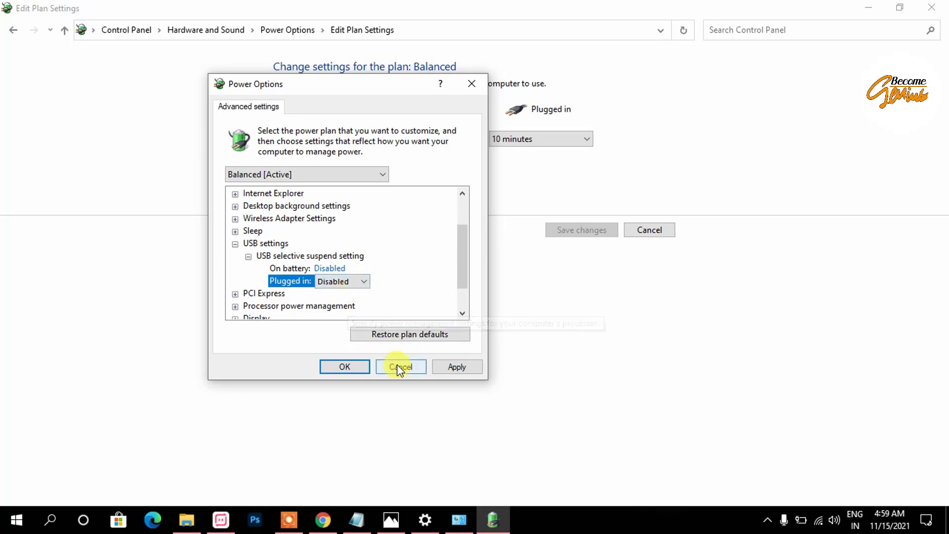
click(345, 367)
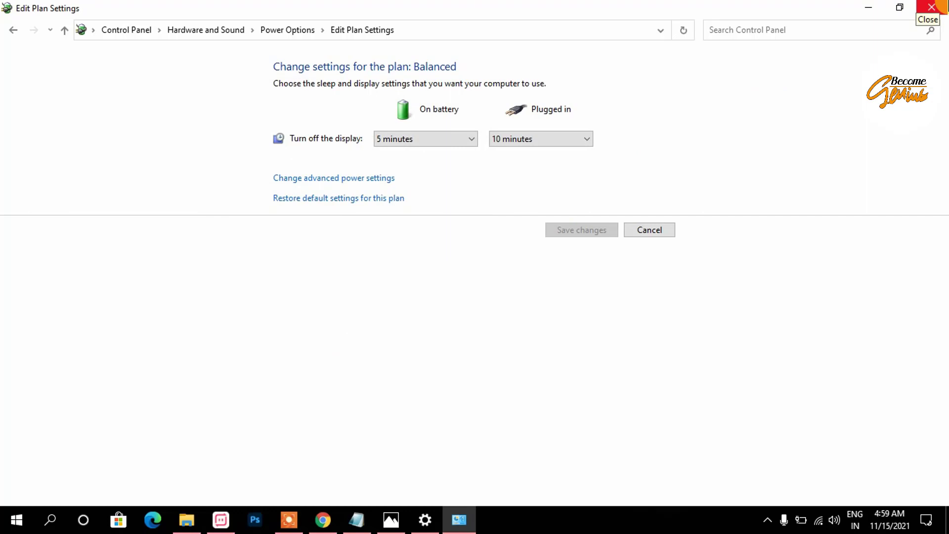
Close the Edit Plan Settings window, minimize Settings and move the Notepad notes window up toward the desktop's centre.
click(934, 7)
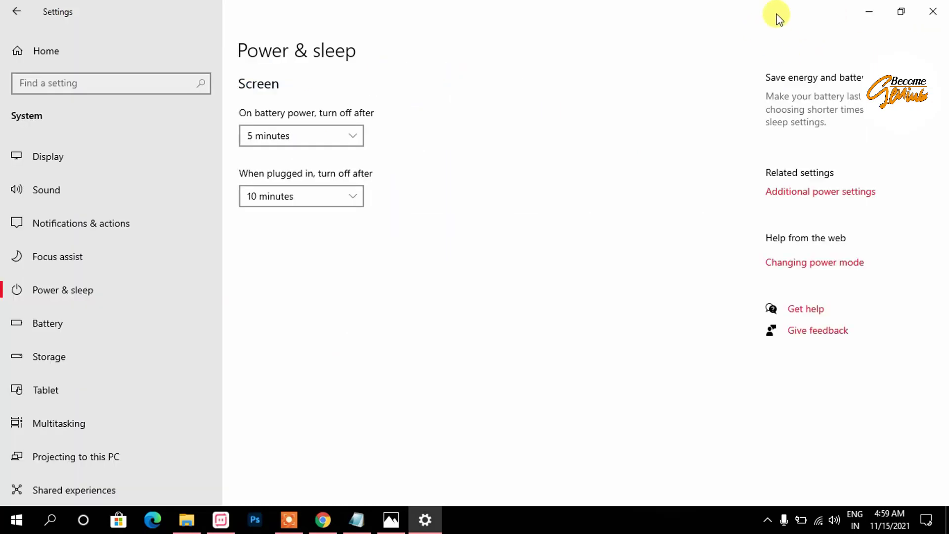
click(865, 4)
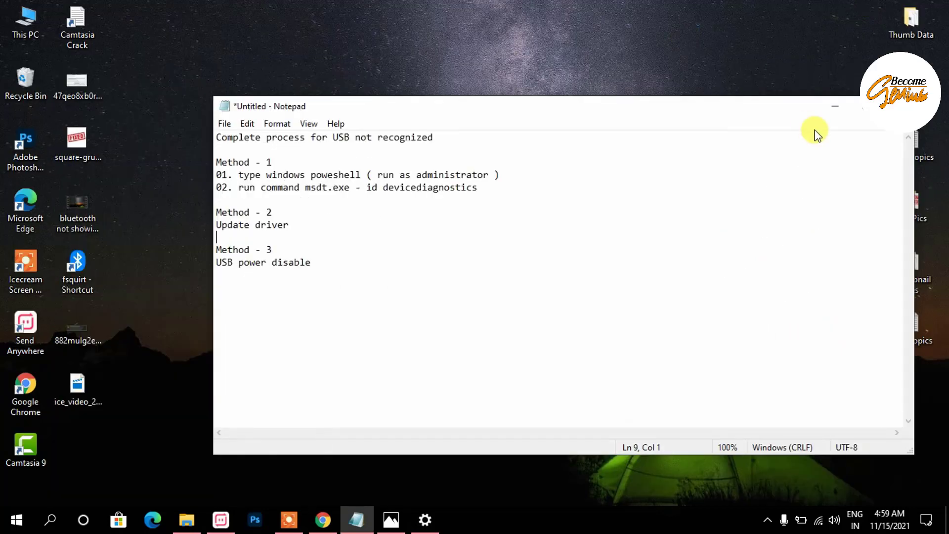
drag(724, 114, 684, 82)
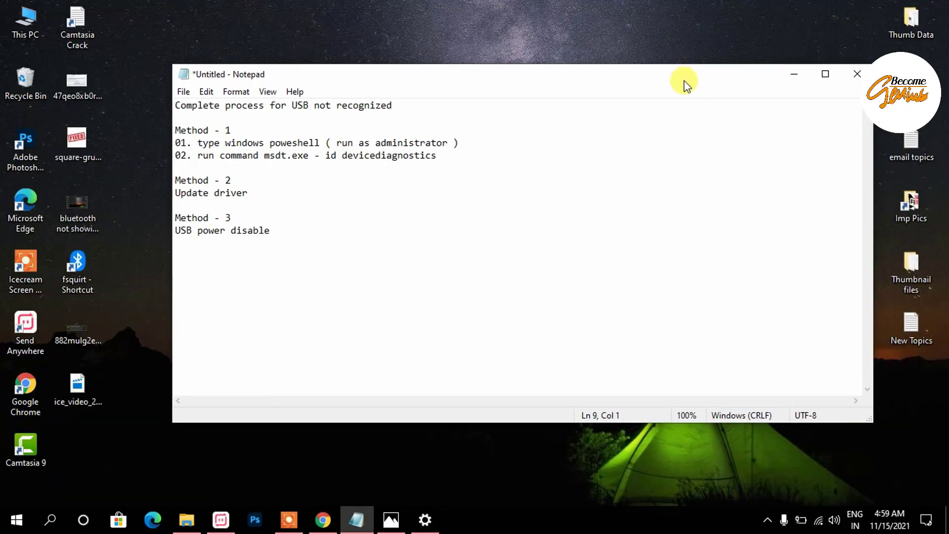